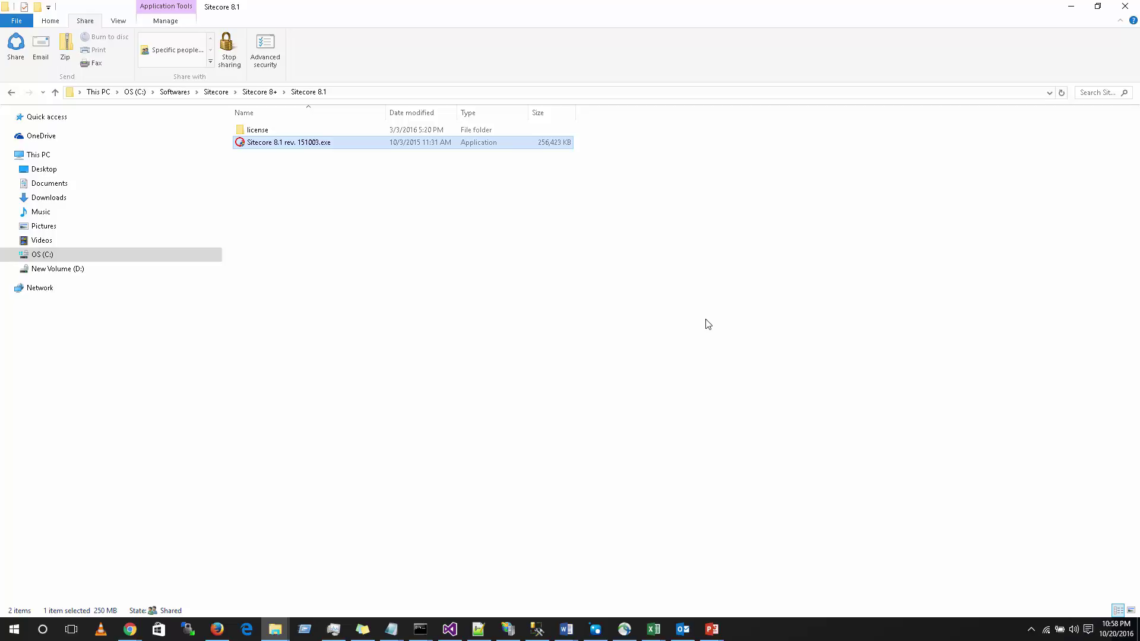
Step: Run the Sitecore 8.1 rev. 151003 installer and approve the User Account Control prompt
double_click(287, 143)
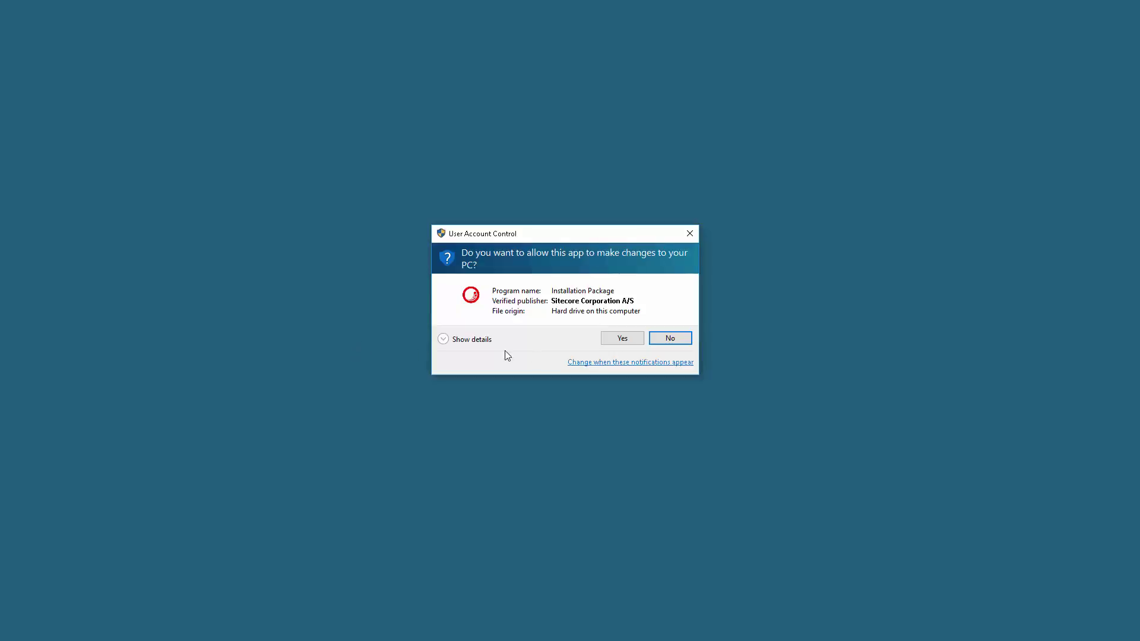
left_click(606, 341)
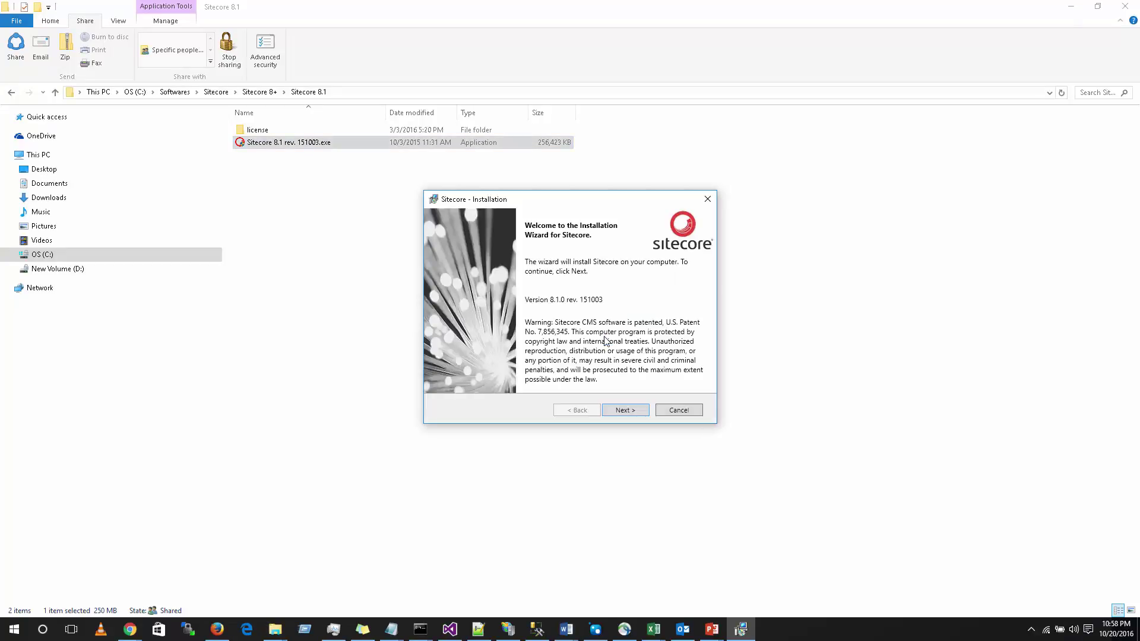
Step: Choose New Instance instead of the existing testApp instance and advance to the license agreement
left_click(621, 410)
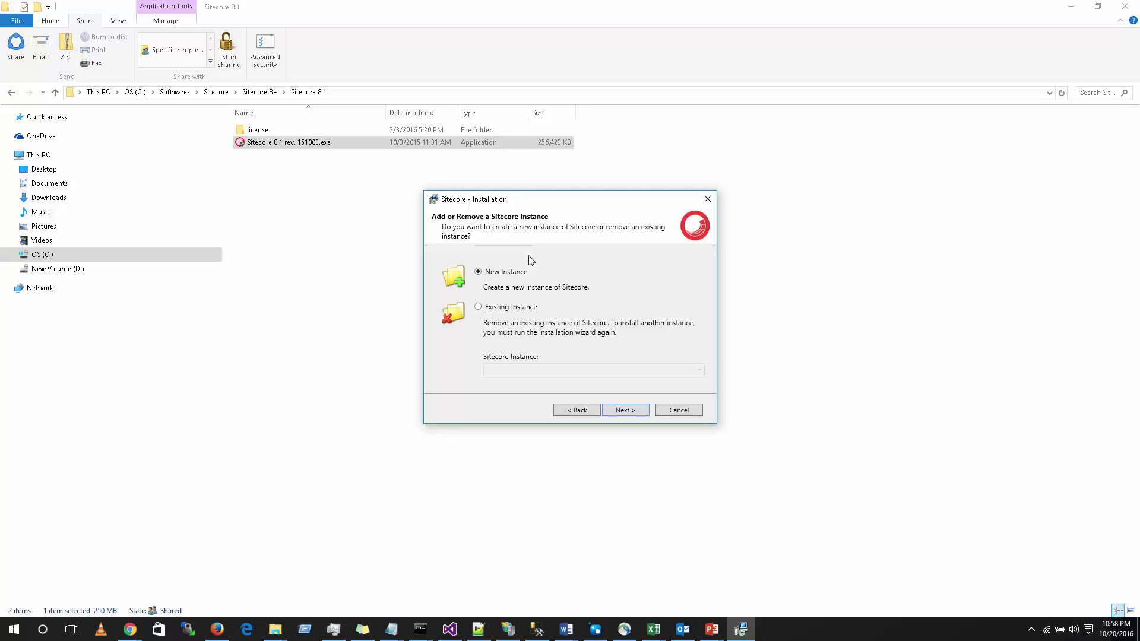
left_click(496, 307)
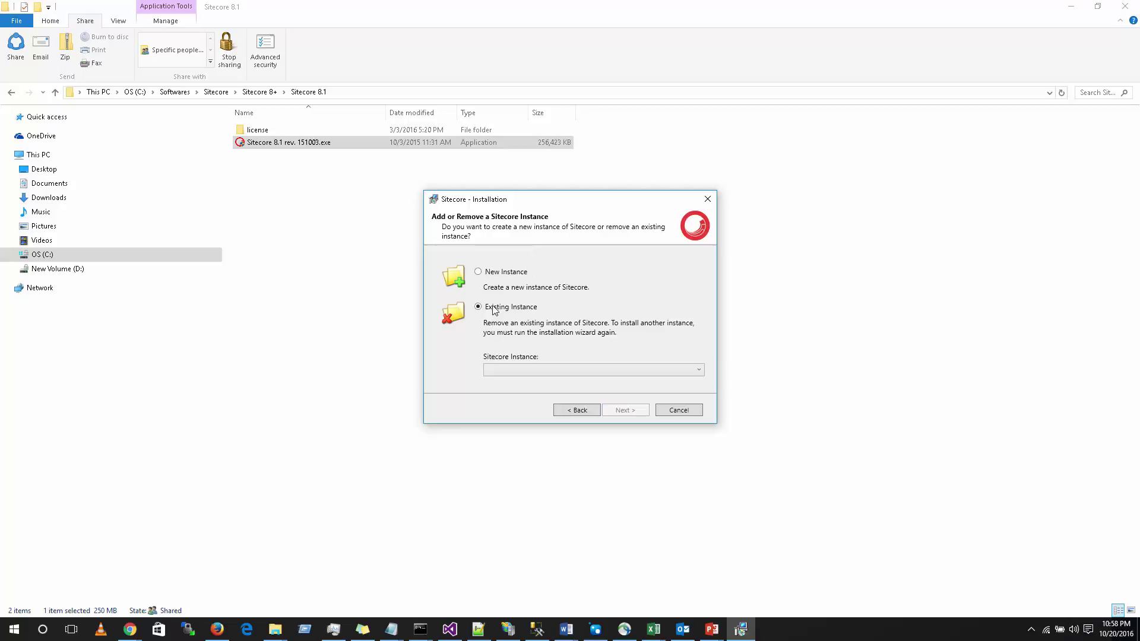
left_click(519, 371)
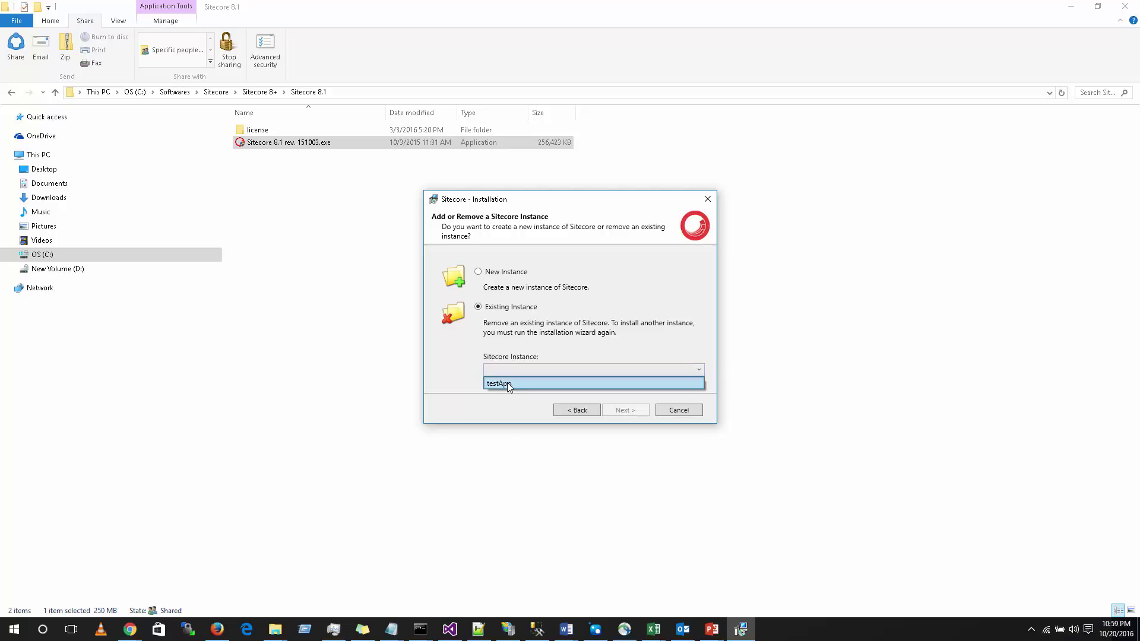
left_click(508, 384)
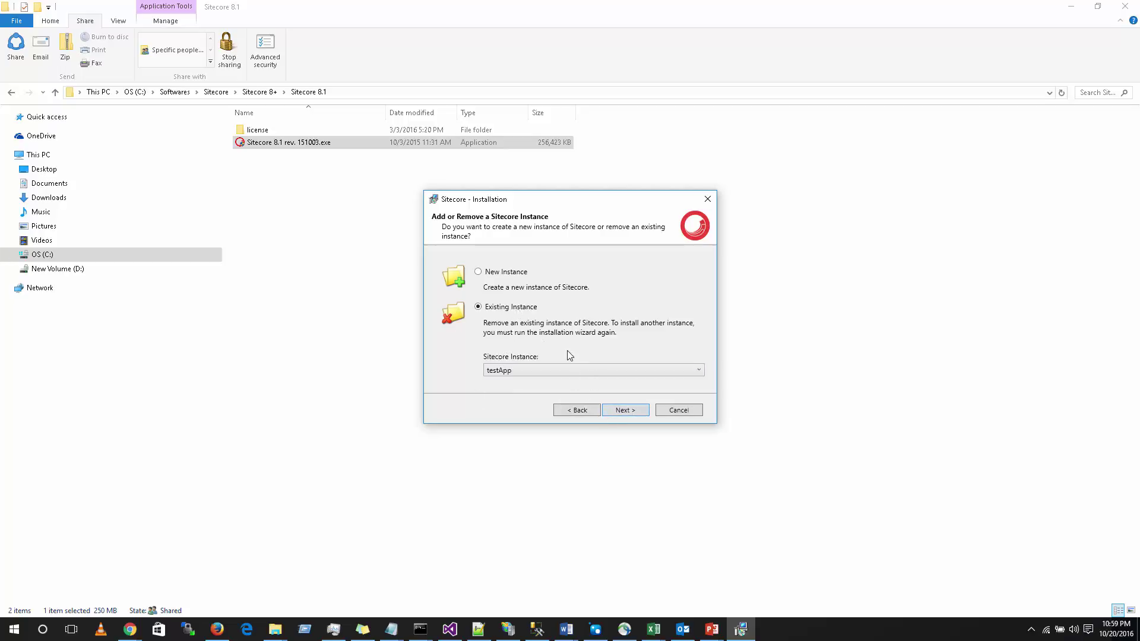
left_click(505, 275)
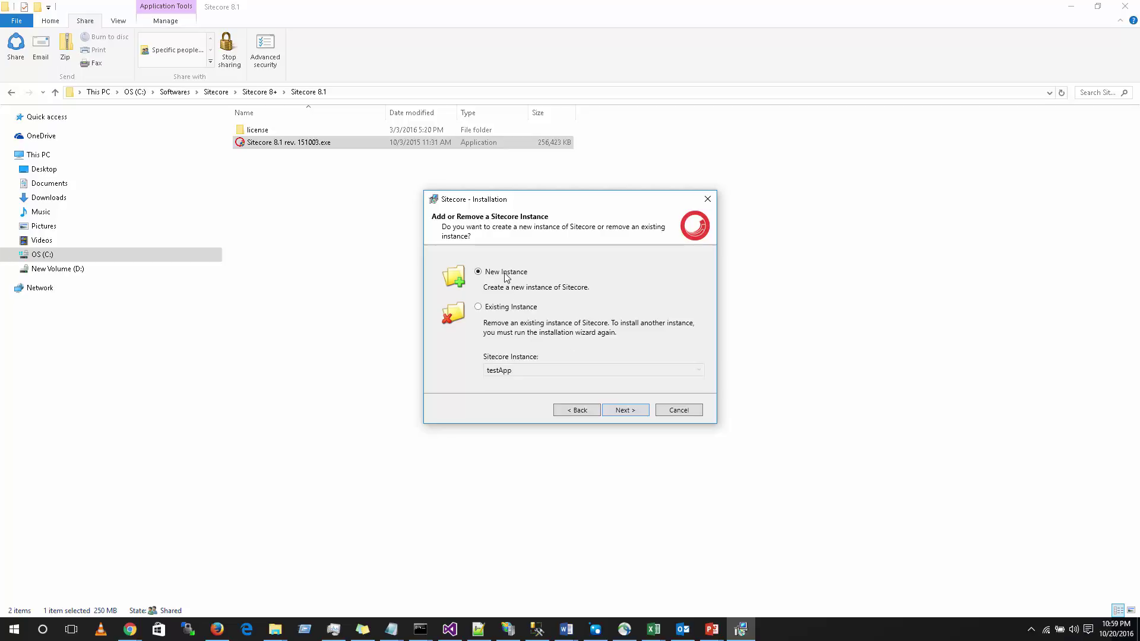
left_click(629, 409)
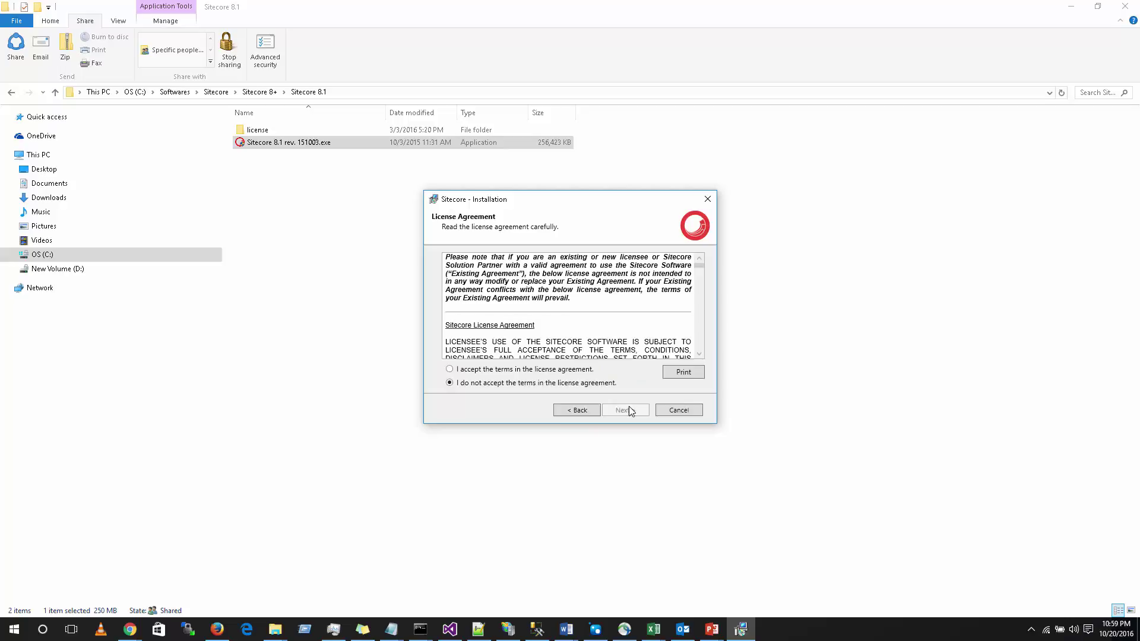
Step: Accept the license terms, pick the Complete installation type, and enter samplemvcapp as instance name
left_click(526, 370)
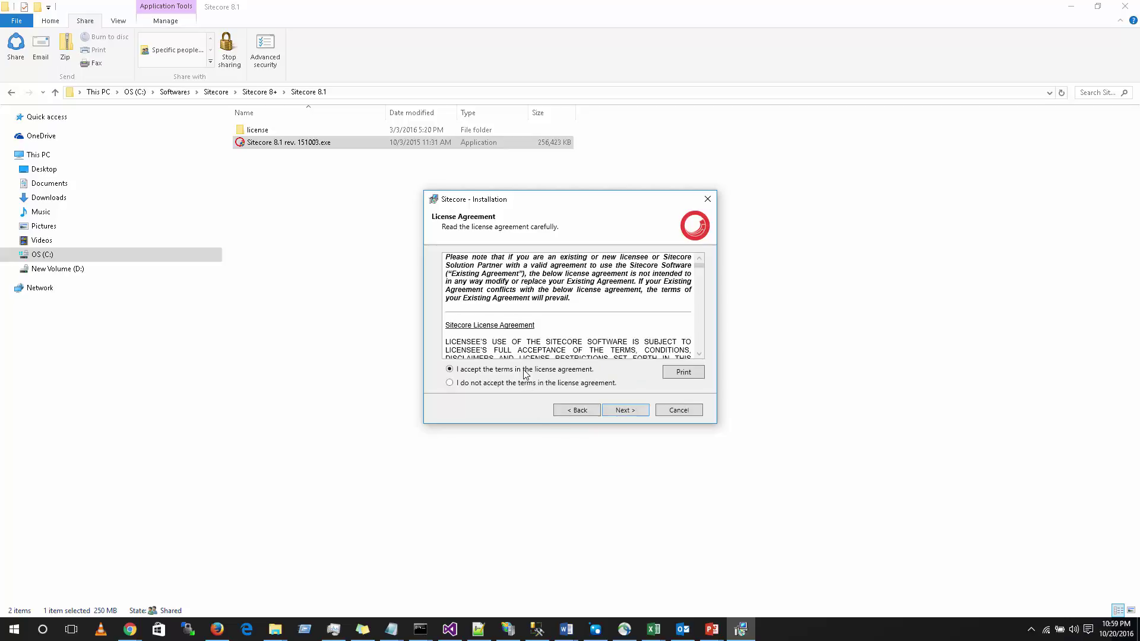
left_click(608, 412)
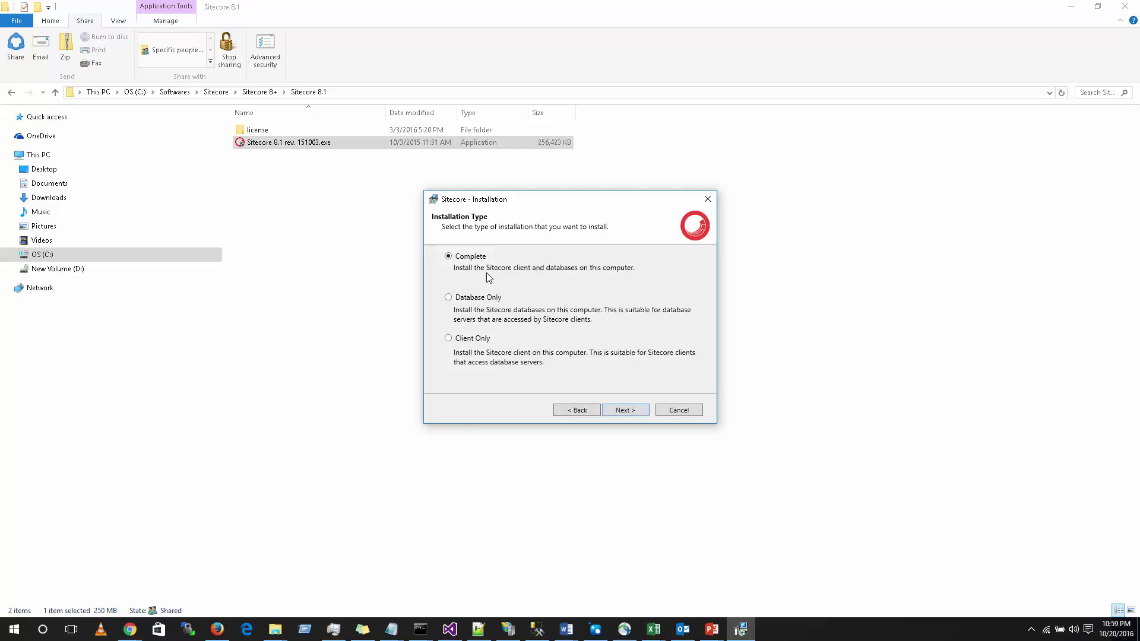
left_click(480, 301)
left_click(461, 263)
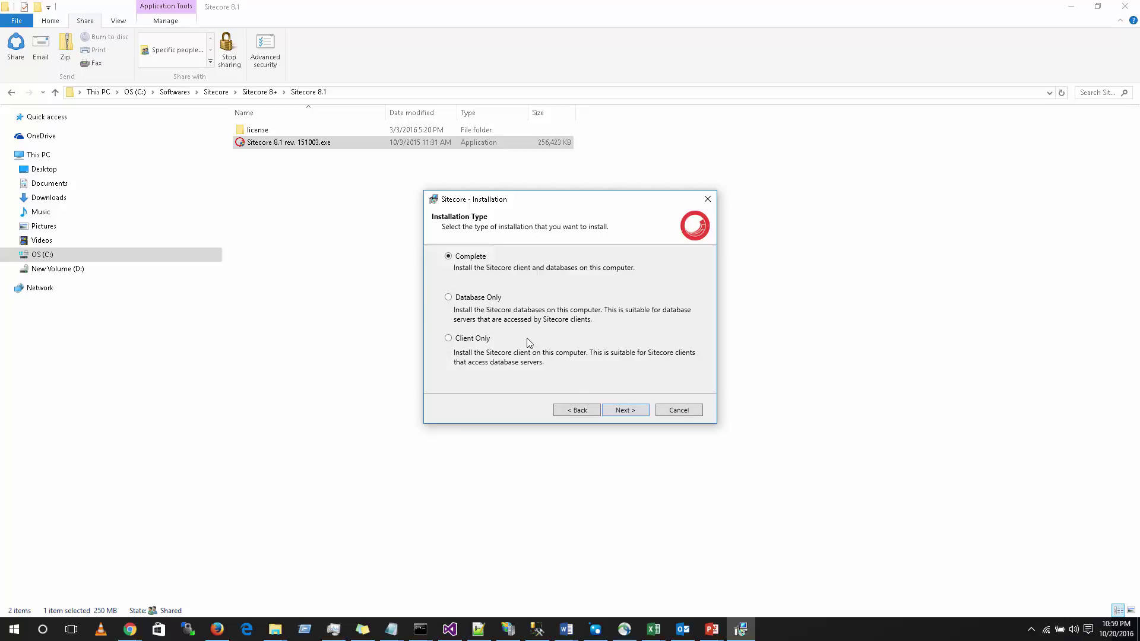
left_click(622, 414)
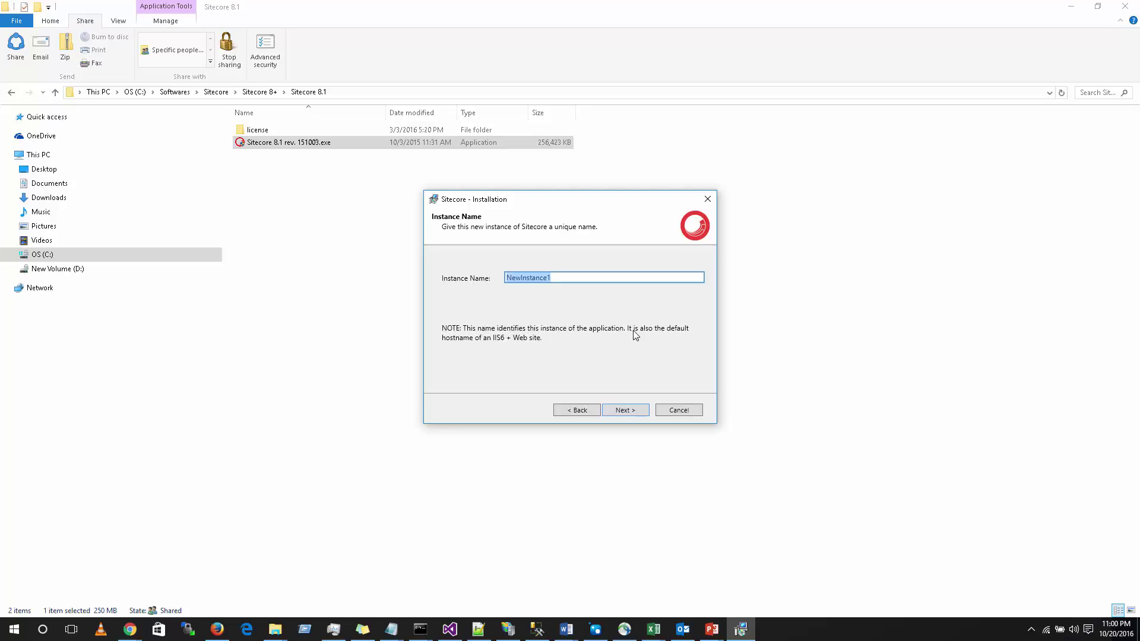
type("samplemvcapp")
Step: Select license.xml from the Sitecore 8.1 license folder as the license file
left_click(630, 415)
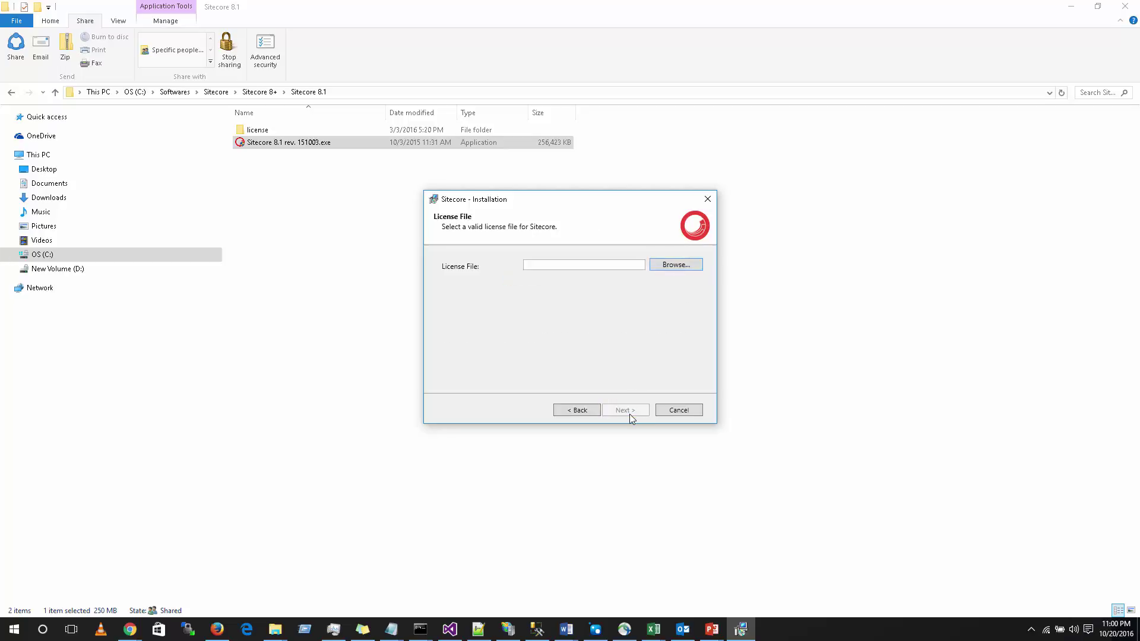
left_click(462, 92)
key("ctrl+c")
key("alt+Tab")
left_click(666, 266)
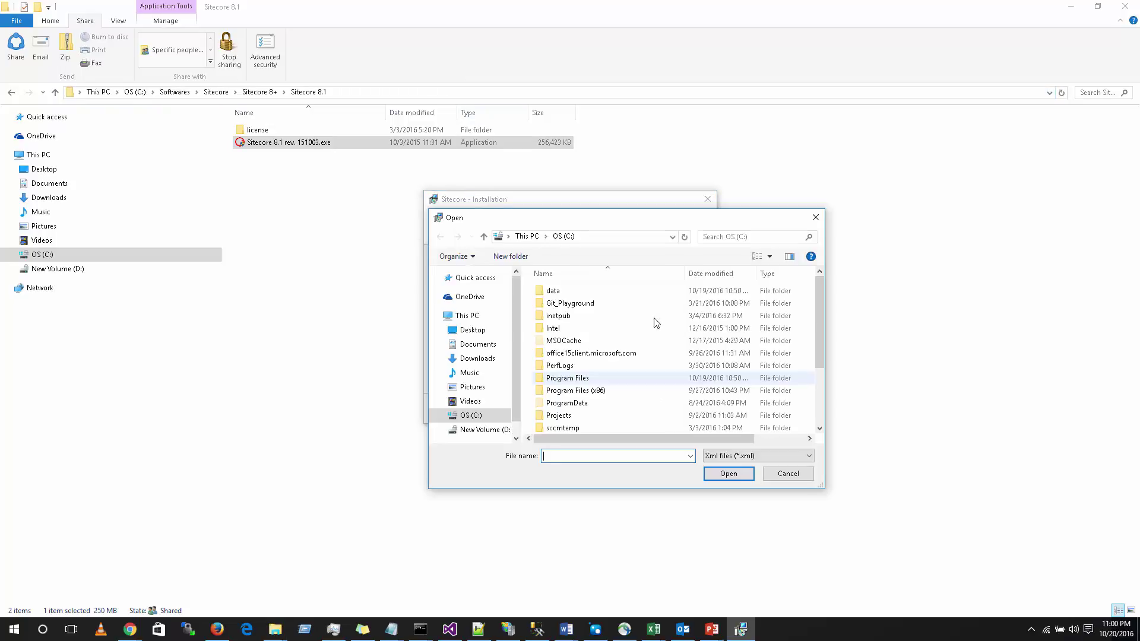
key("ctrl+v")
left_click(726, 469)
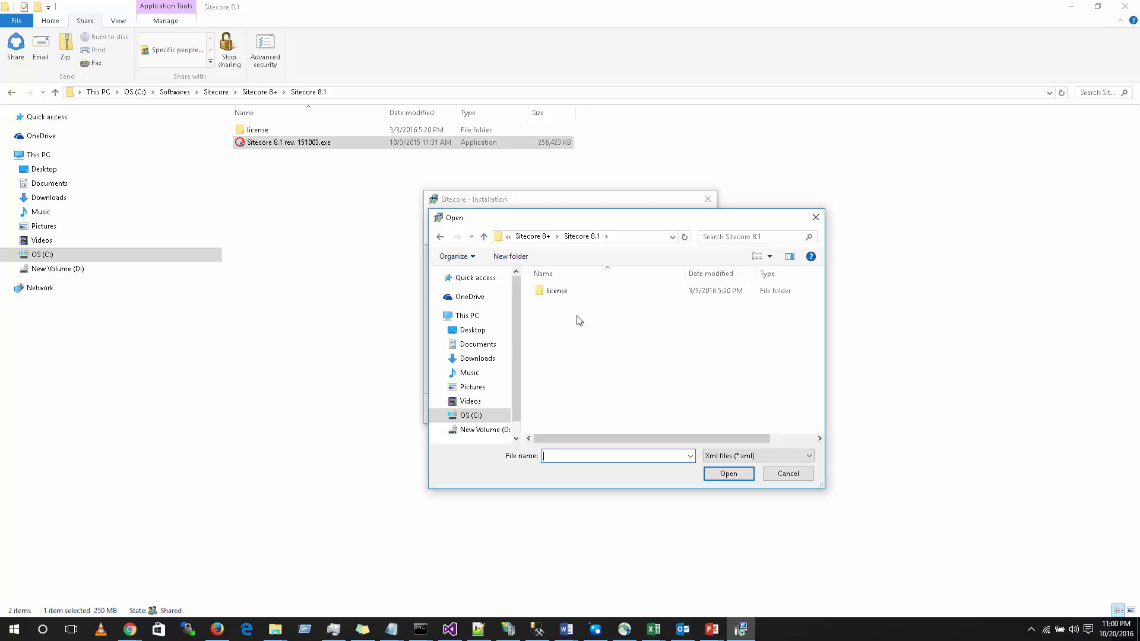
double_click(564, 292)
double_click(564, 291)
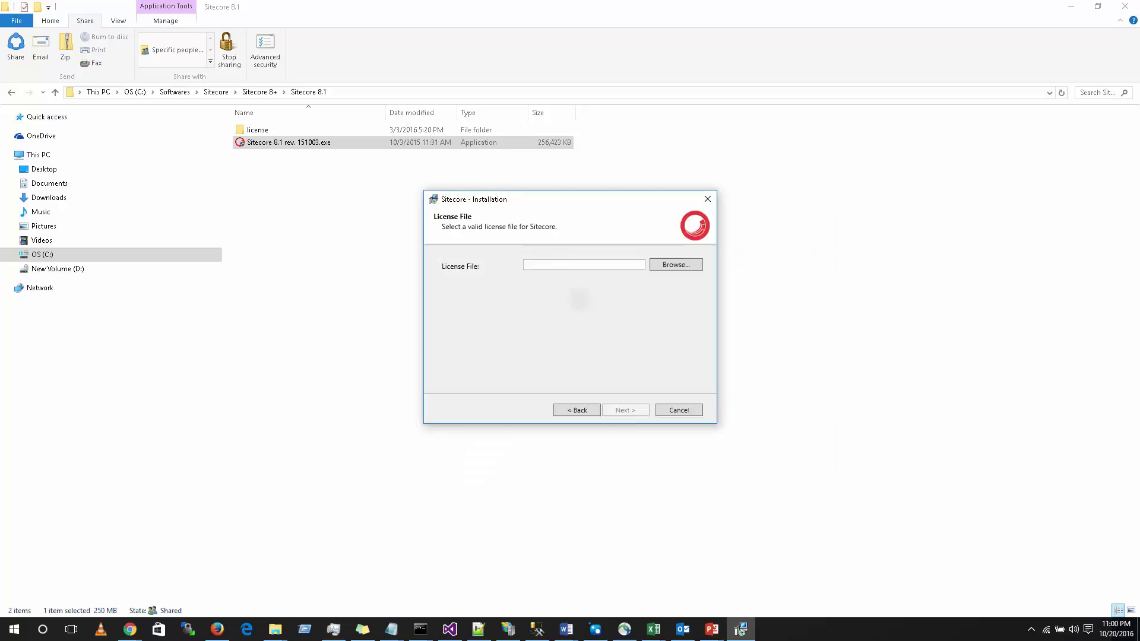
left_click(634, 410)
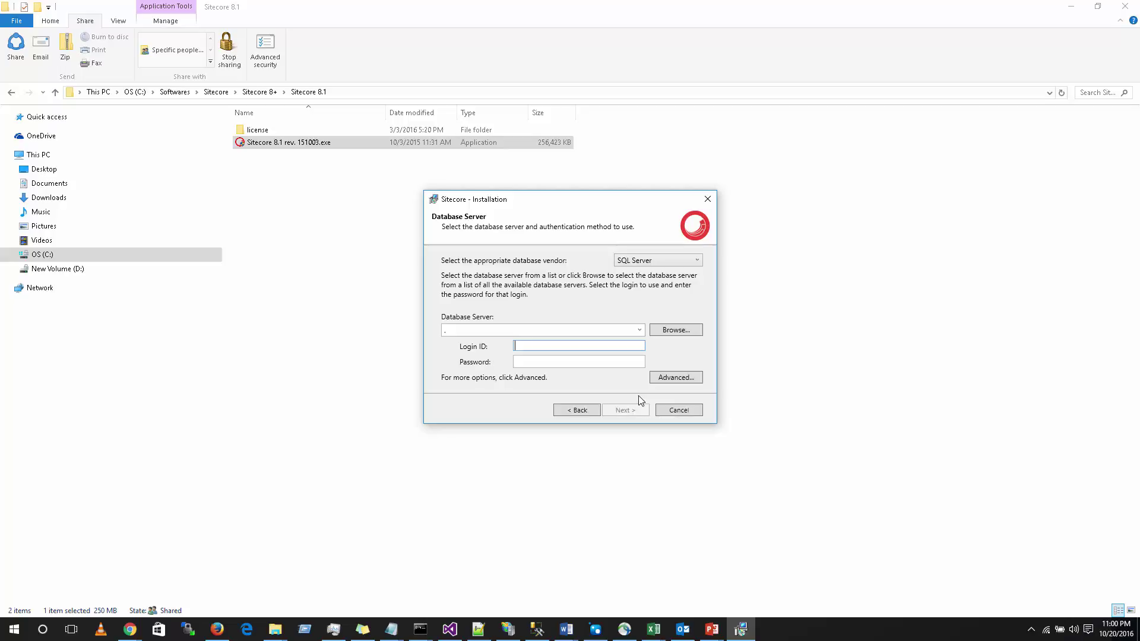
Step: Set the database vendor to SQL Server after briefly trying Oracle
left_click(642, 261)
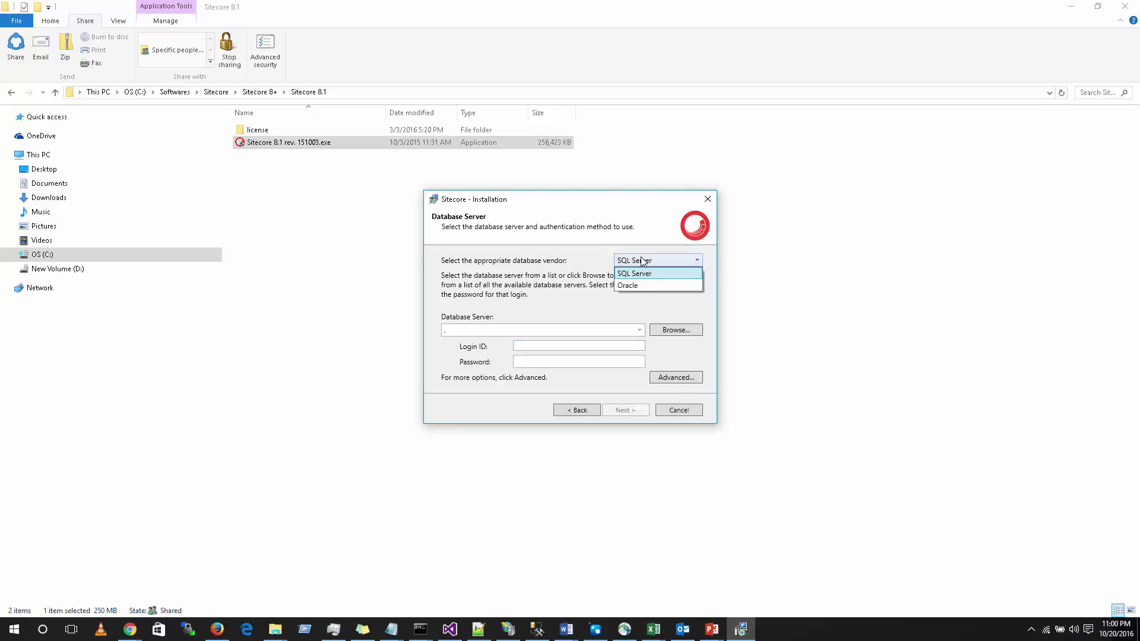
left_click(638, 288)
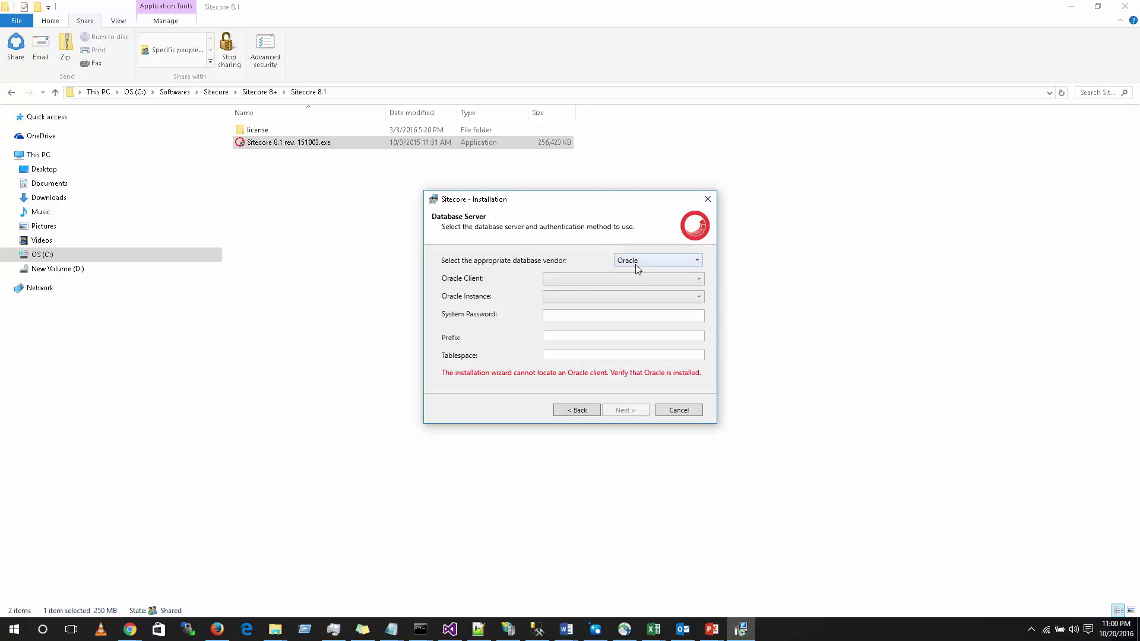
left_click(635, 265)
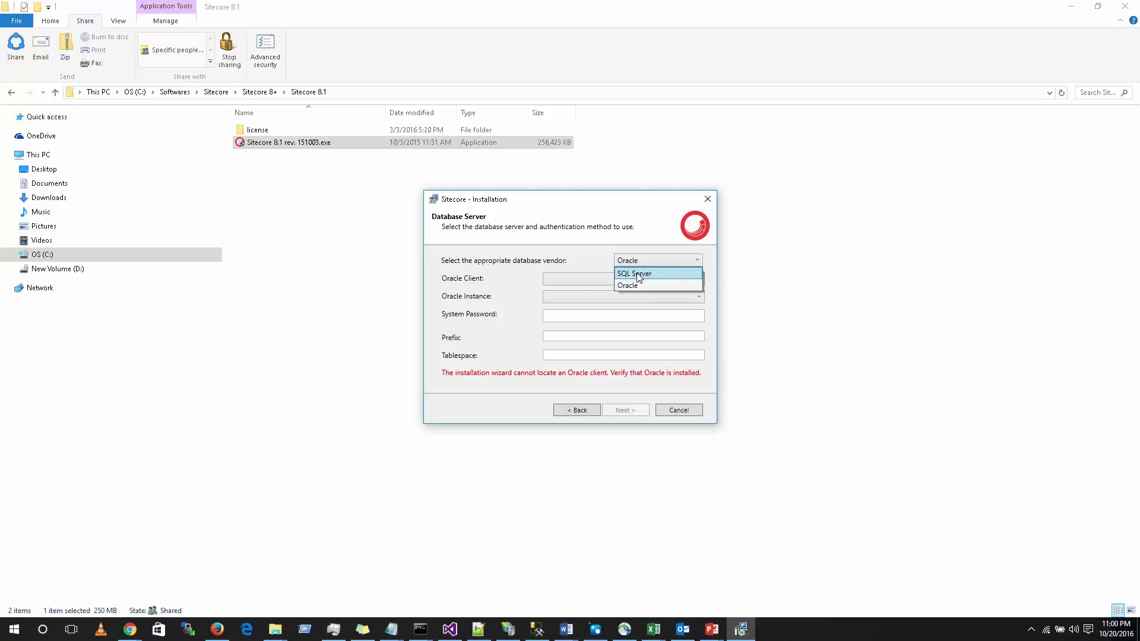
left_click(638, 277)
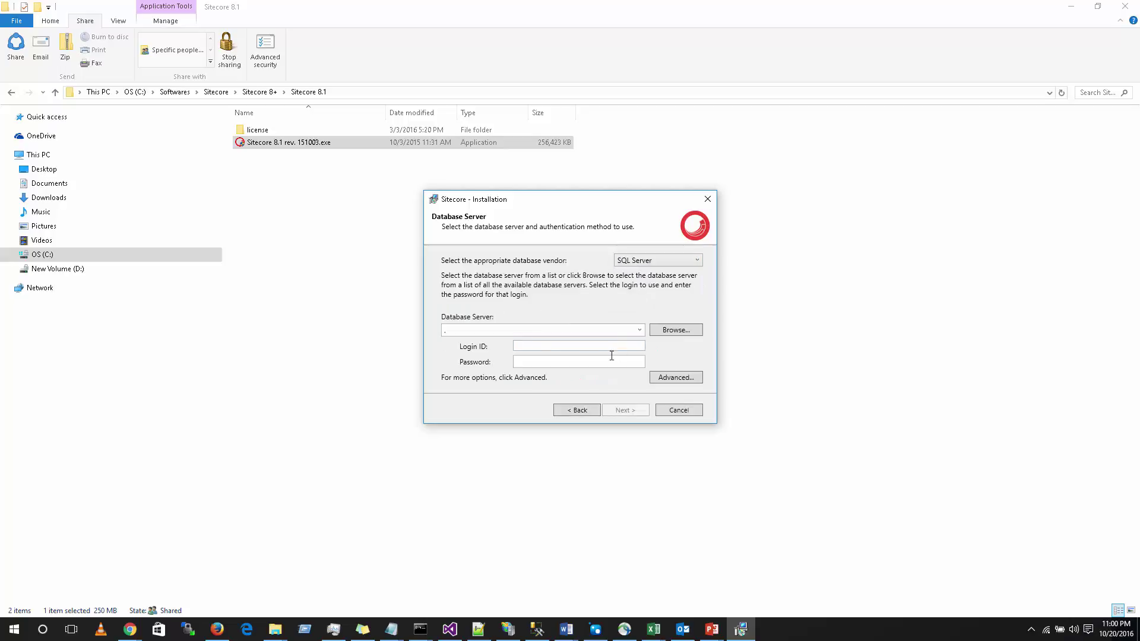
Step: Fill in the SQL Server login ID and the account password
left_click(545, 344)
type("sa")
key("Tab")
type("**********")
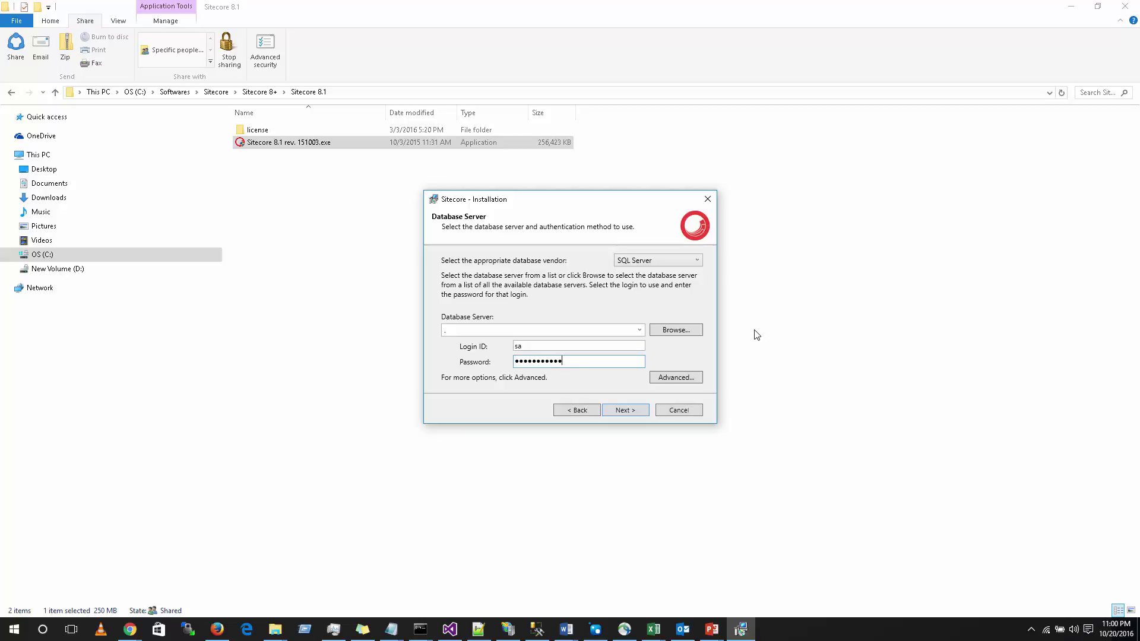
Step: Keep destination C:\inetpub\wwwroot\samplemvcapp and web site samplemvcapp, reaching the install summary
left_click(632, 411)
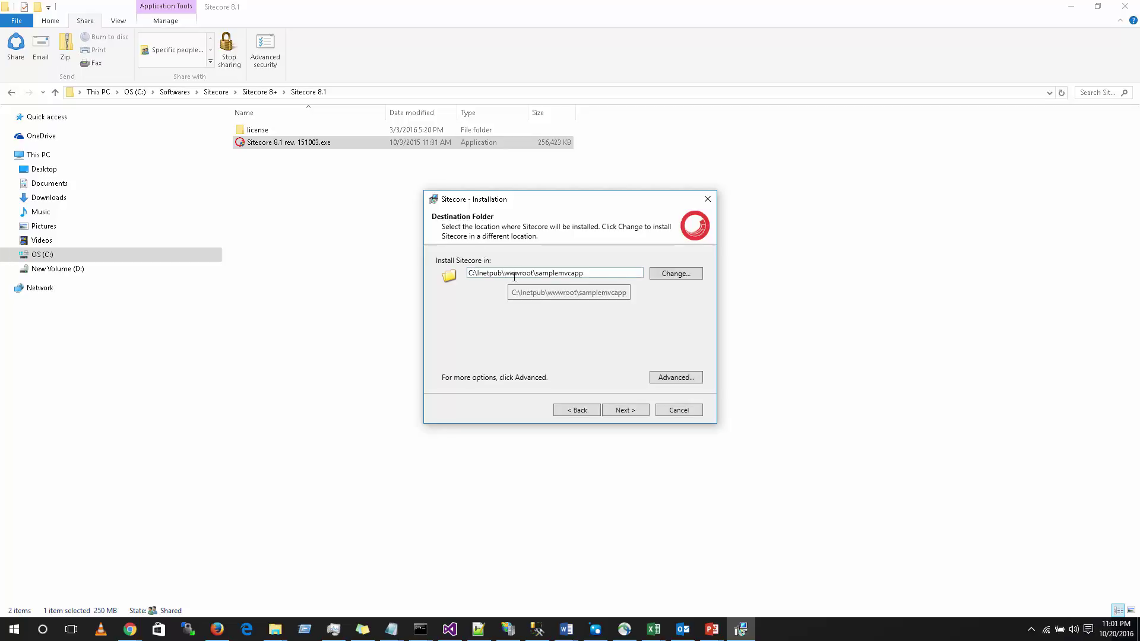
left_click_drag(596, 271, 535, 273)
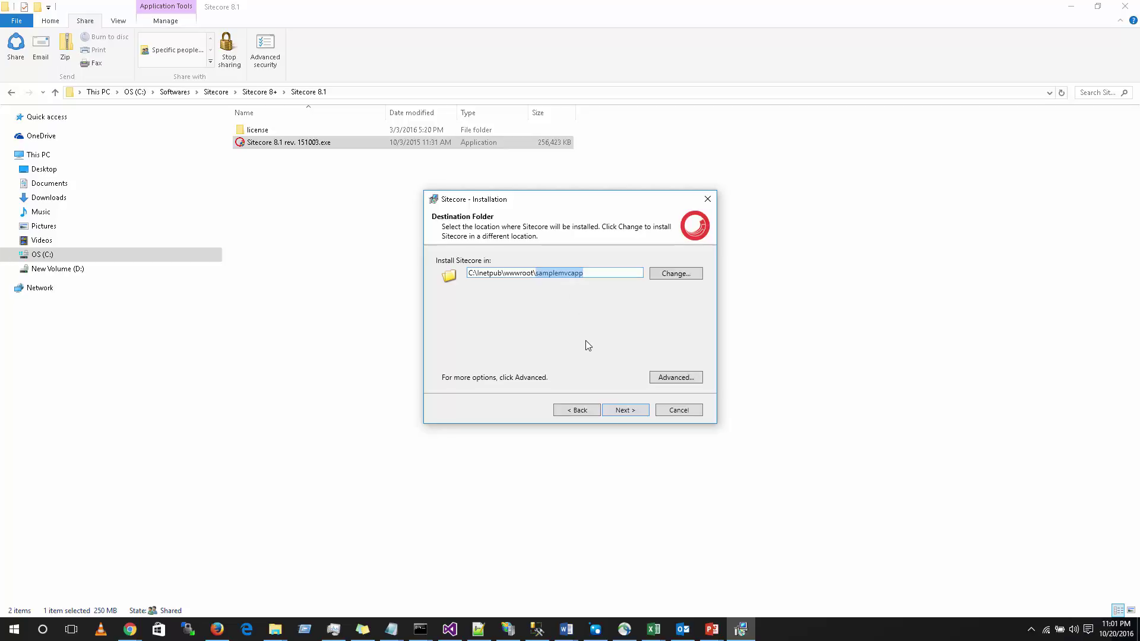
left_click(612, 415)
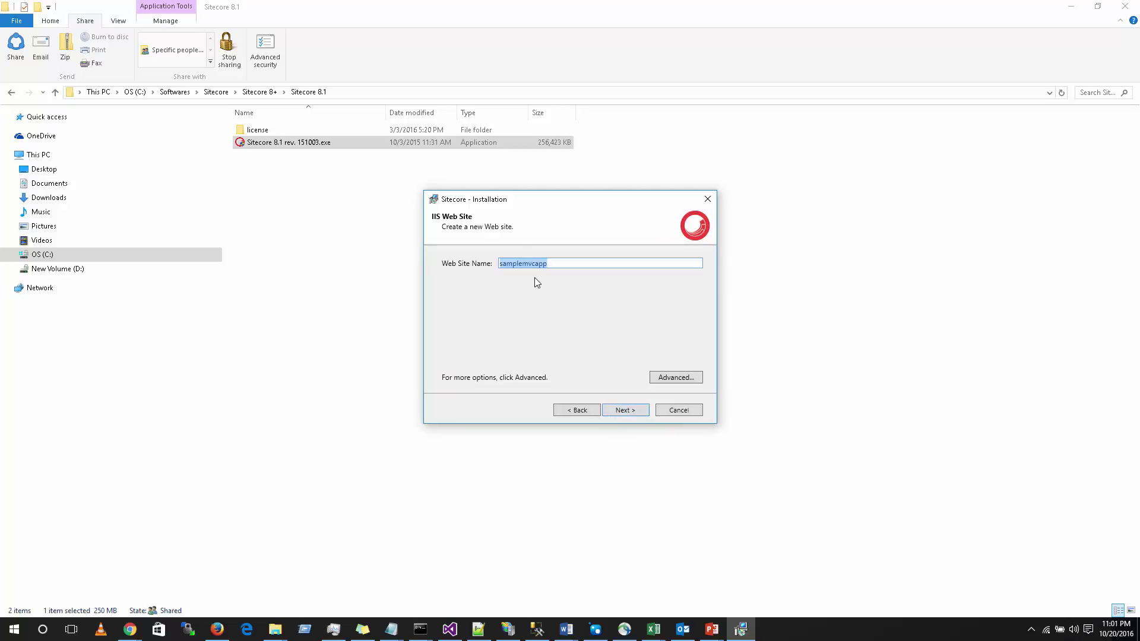
left_click(619, 414)
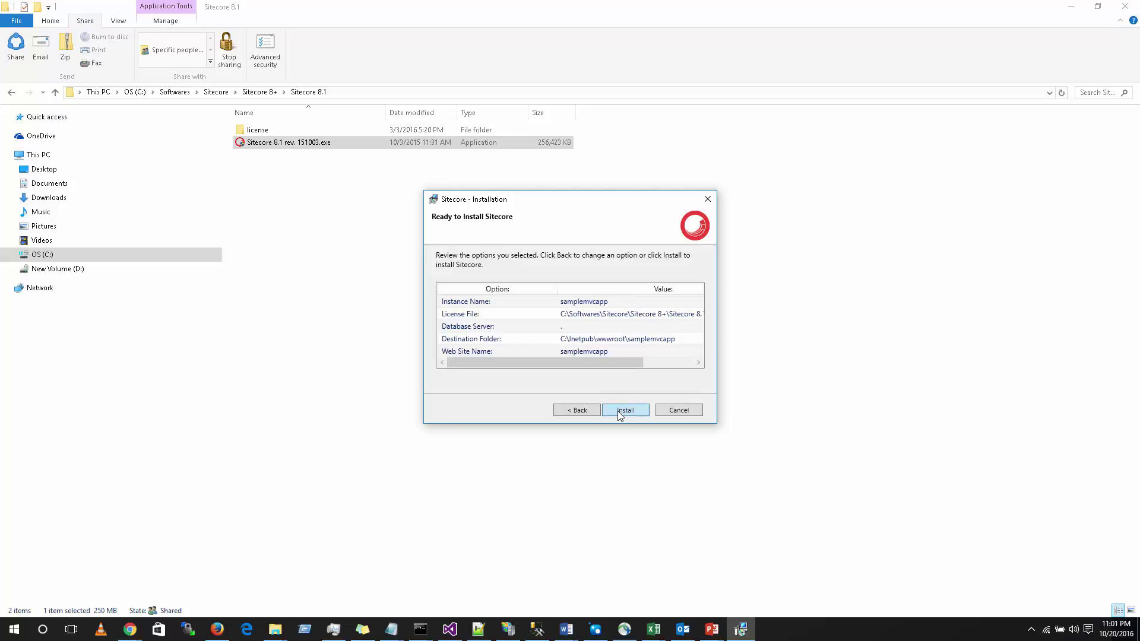
Step: Install the samplemvcapp instance and finish the wizard with Launch Sitecore left unchecked
left_click(620, 414)
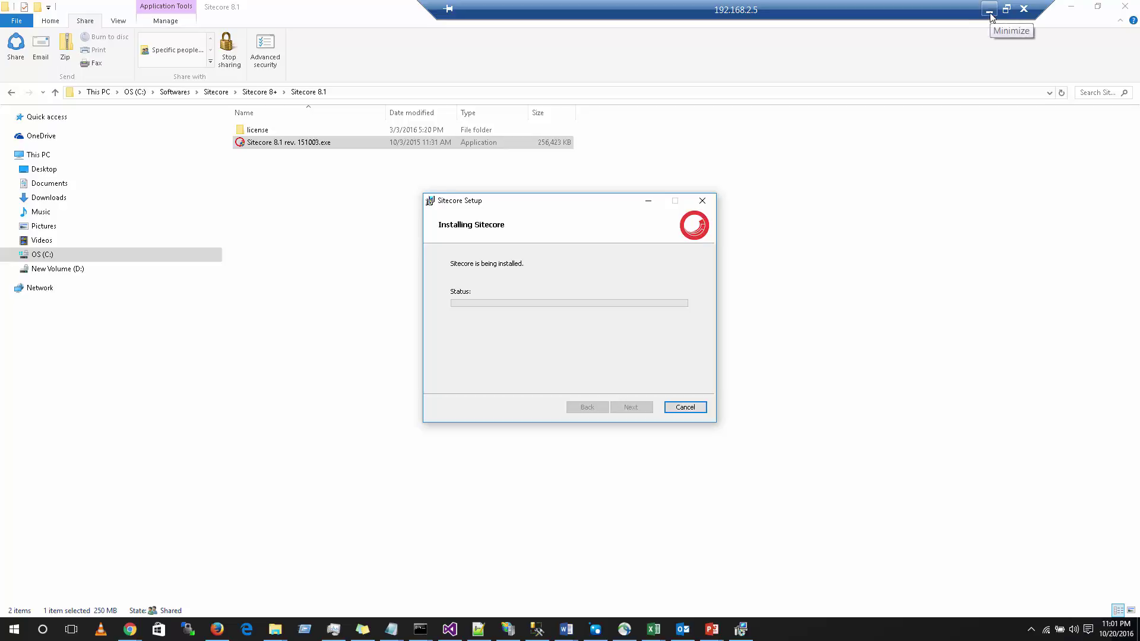
left_click(991, 21)
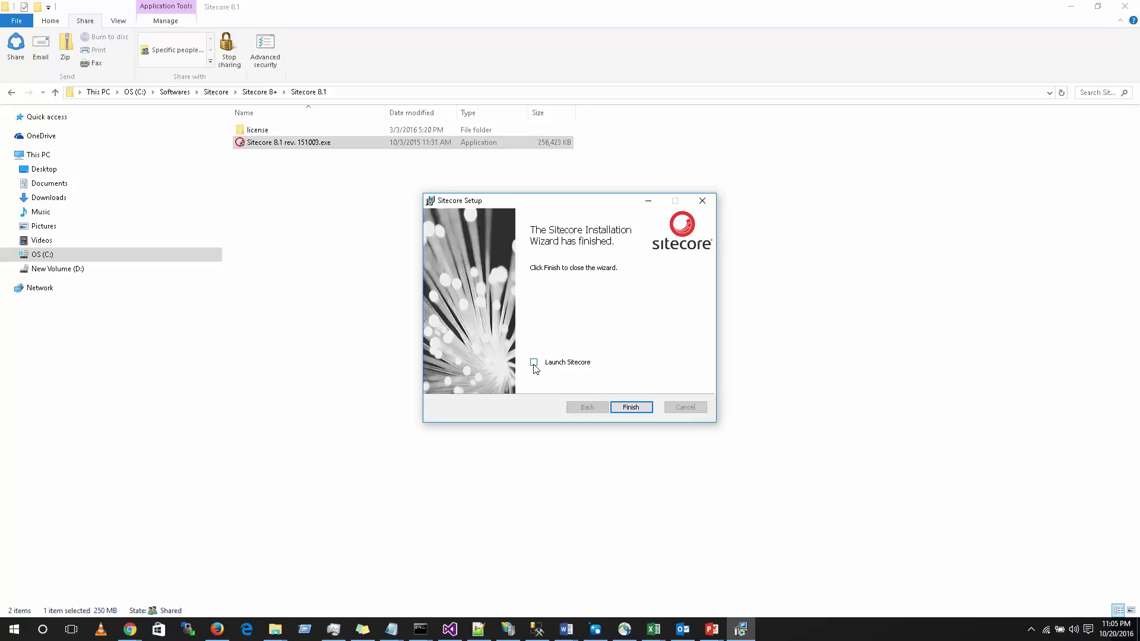
left_click(628, 410)
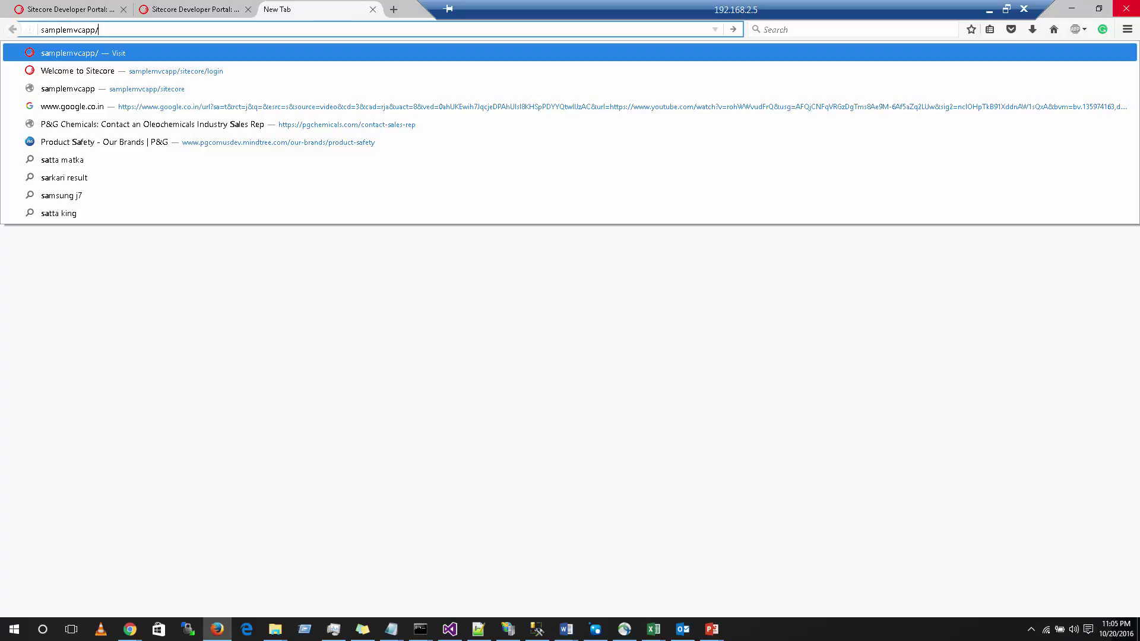
Step: Open samplemvcapp/sitecore/login and sign in as admin with the administrator password
type("sitecore")
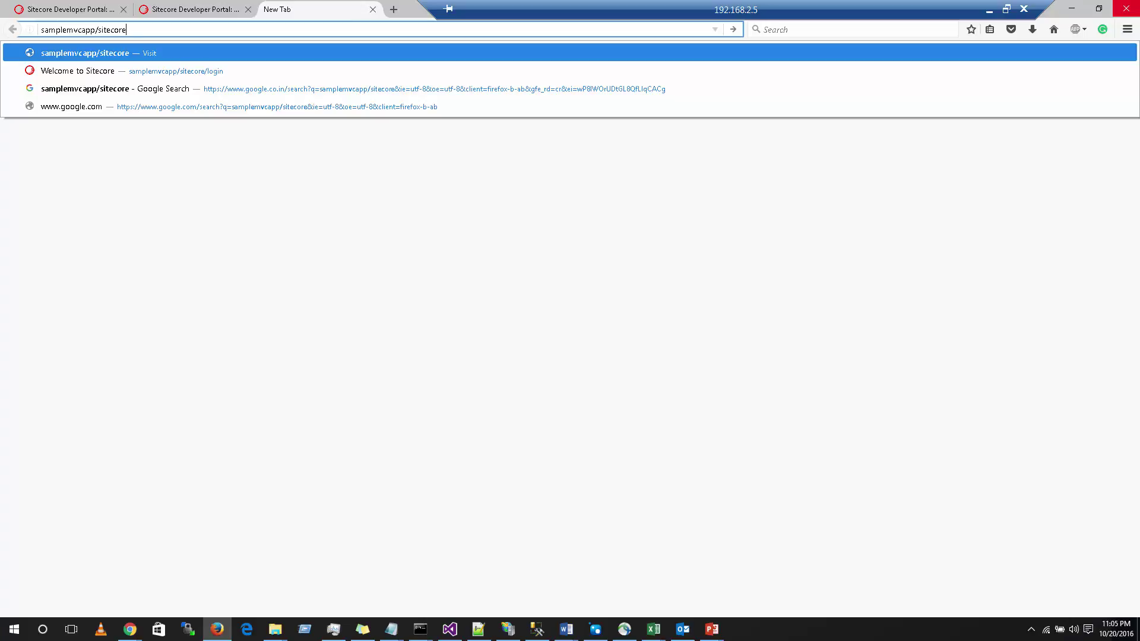
type("/login")
key("Return")
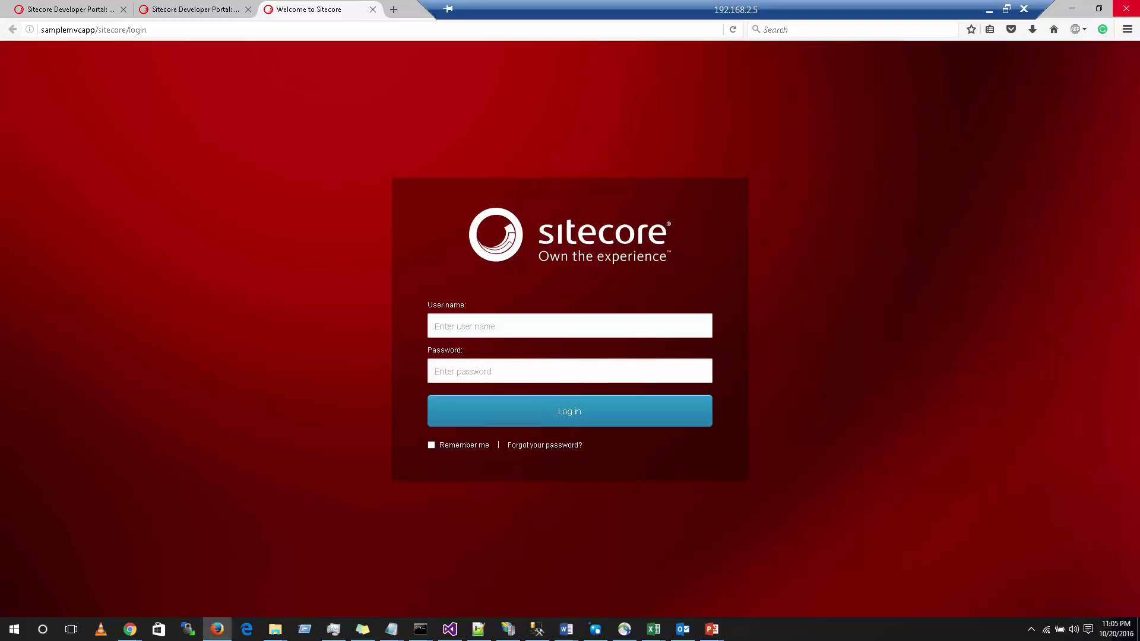
type("admin")
left_click(570, 370)
type("b")
left_click(587, 423)
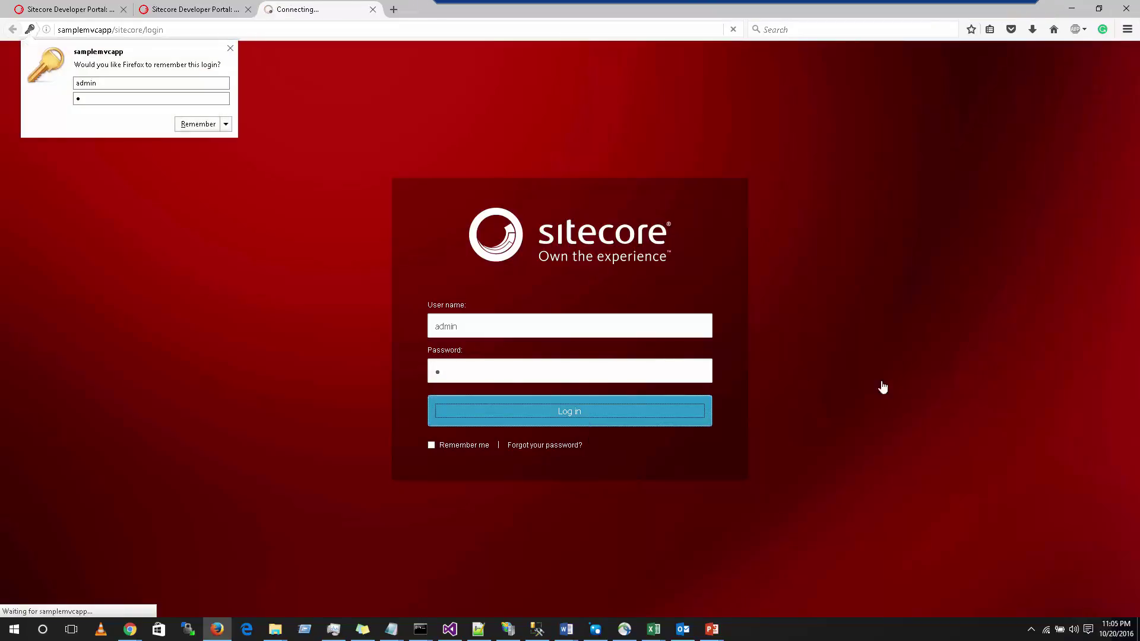
left_click(230, 48)
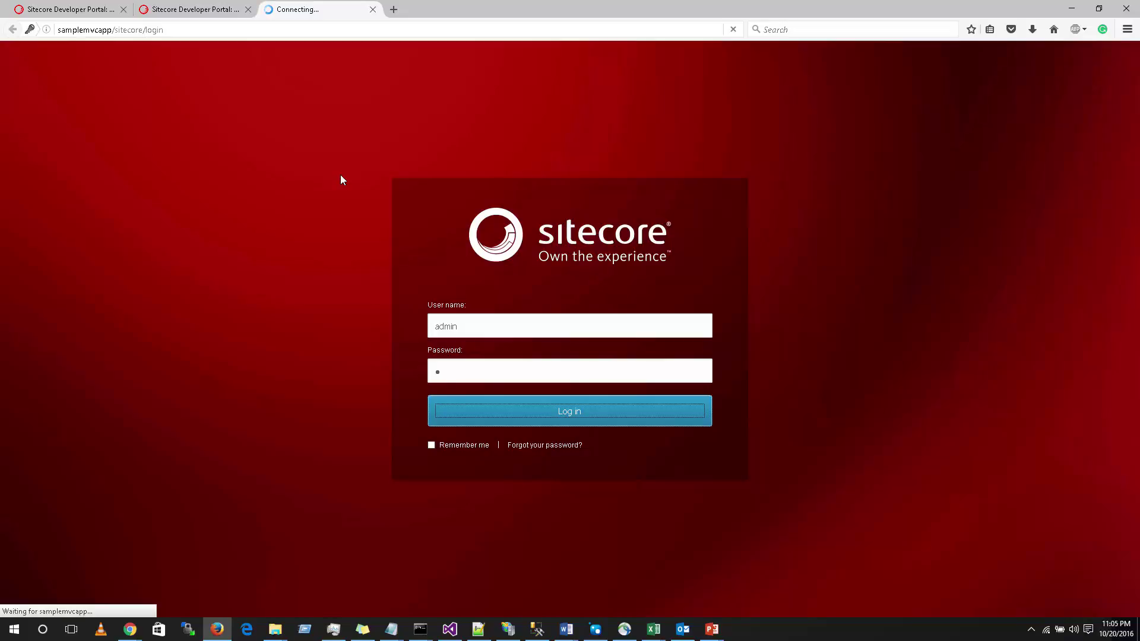
left_click(522, 414)
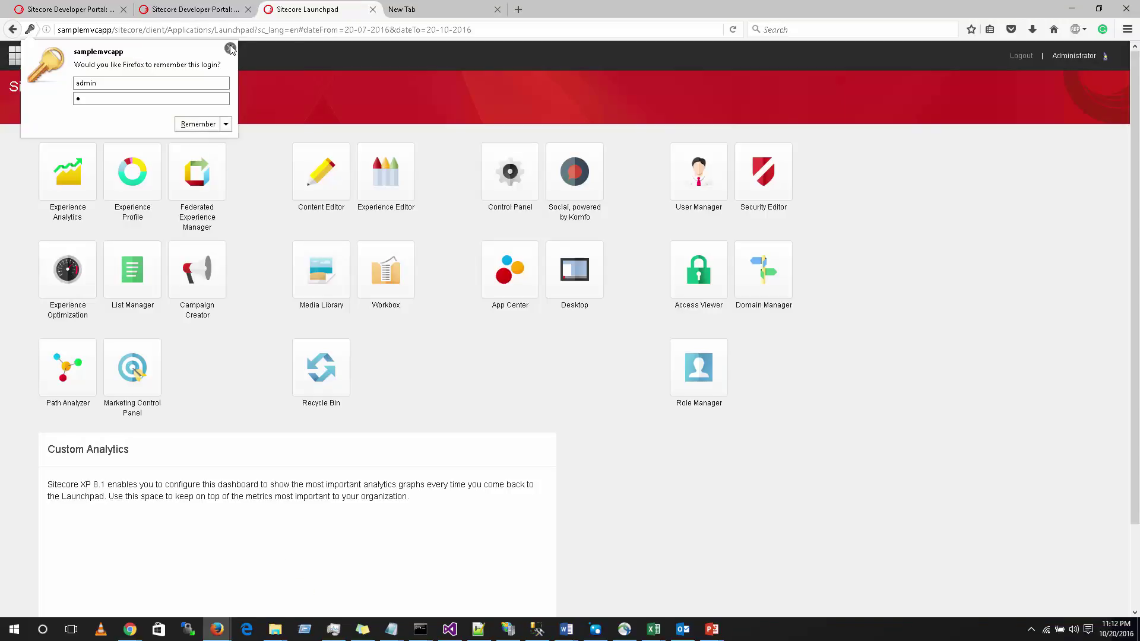
Step: Append 'Tutorial' to the Home page title in the Experience Editor and save it
left_click(230, 49)
left_click(319, 182)
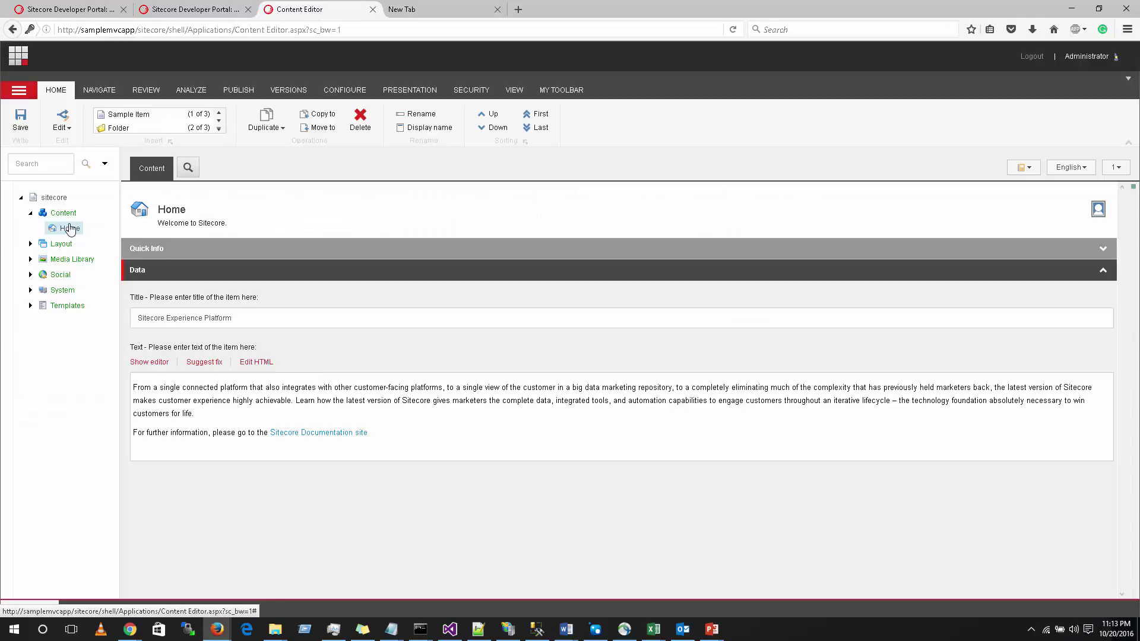
left_click(238, 92)
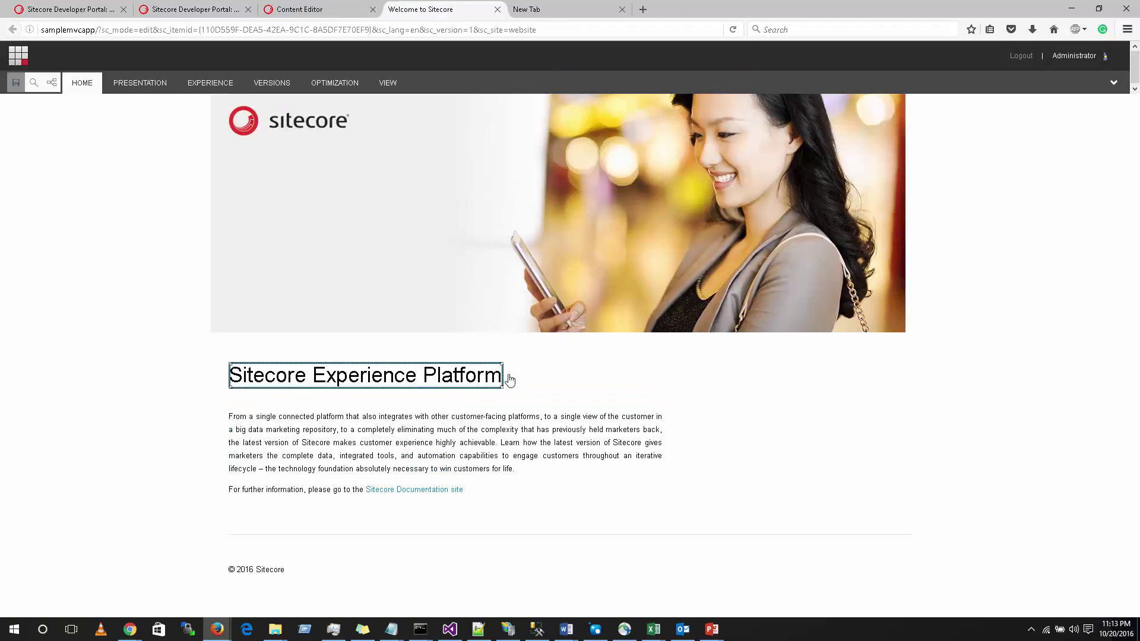
left_click(580, 383)
left_click(492, 377)
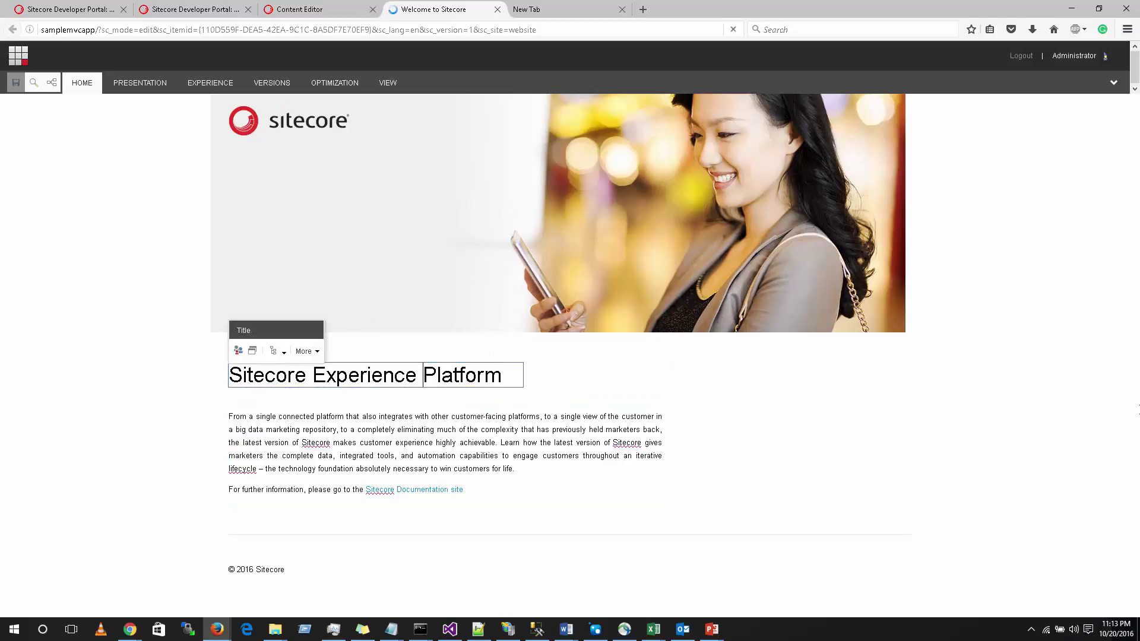
type("Tutorial")
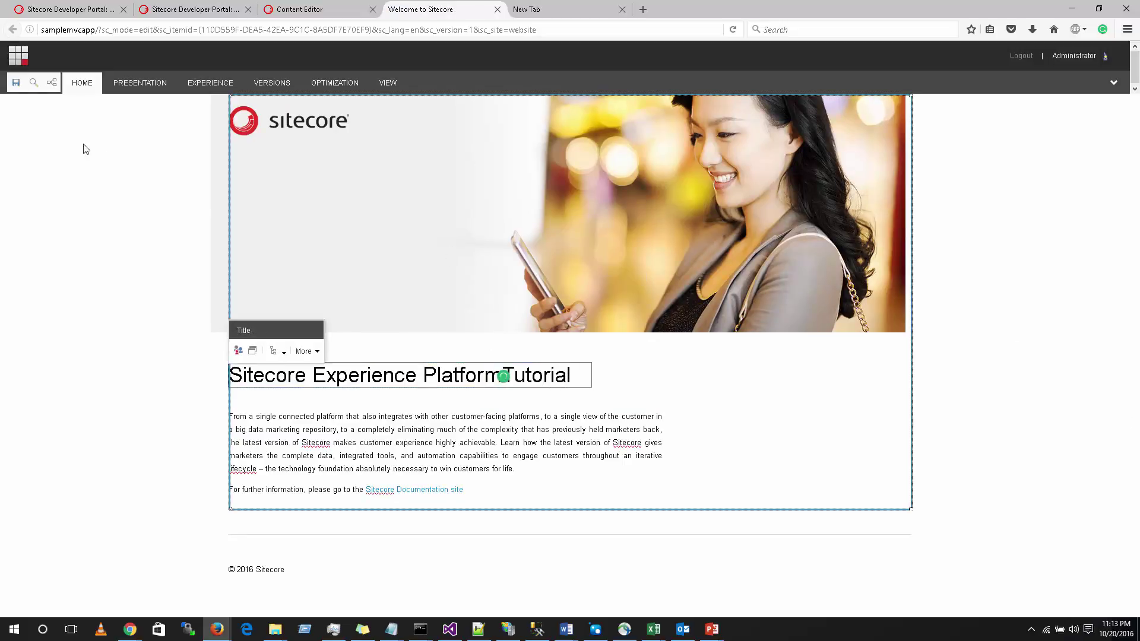
left_click(14, 84)
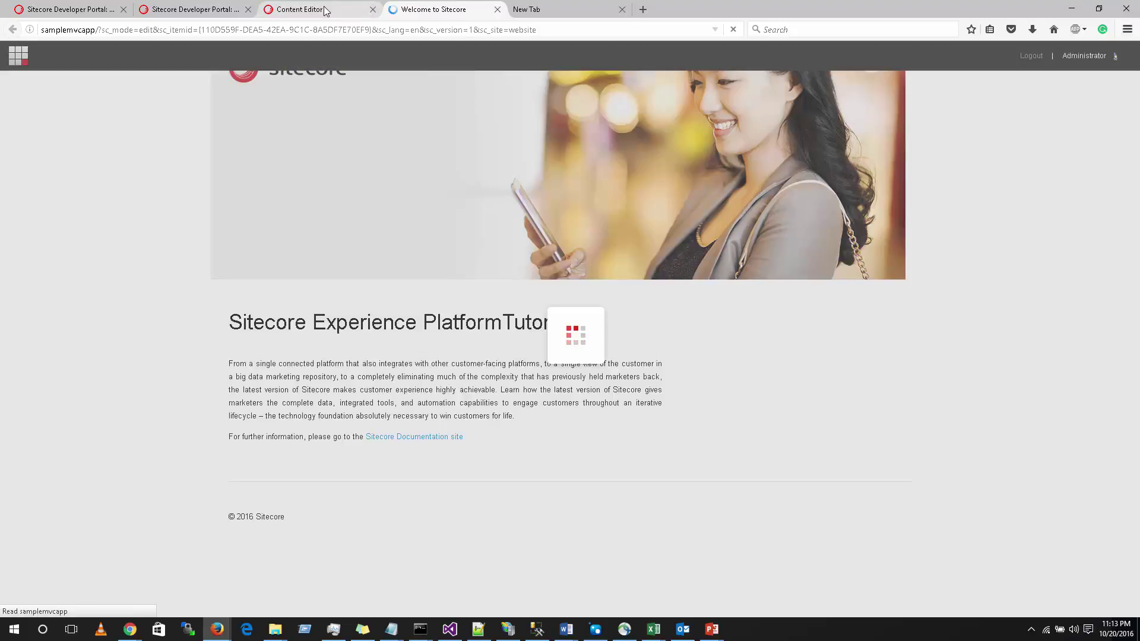
Step: Publish the Home item with subitems and related items to web, then close the dialog
left_click(325, 11)
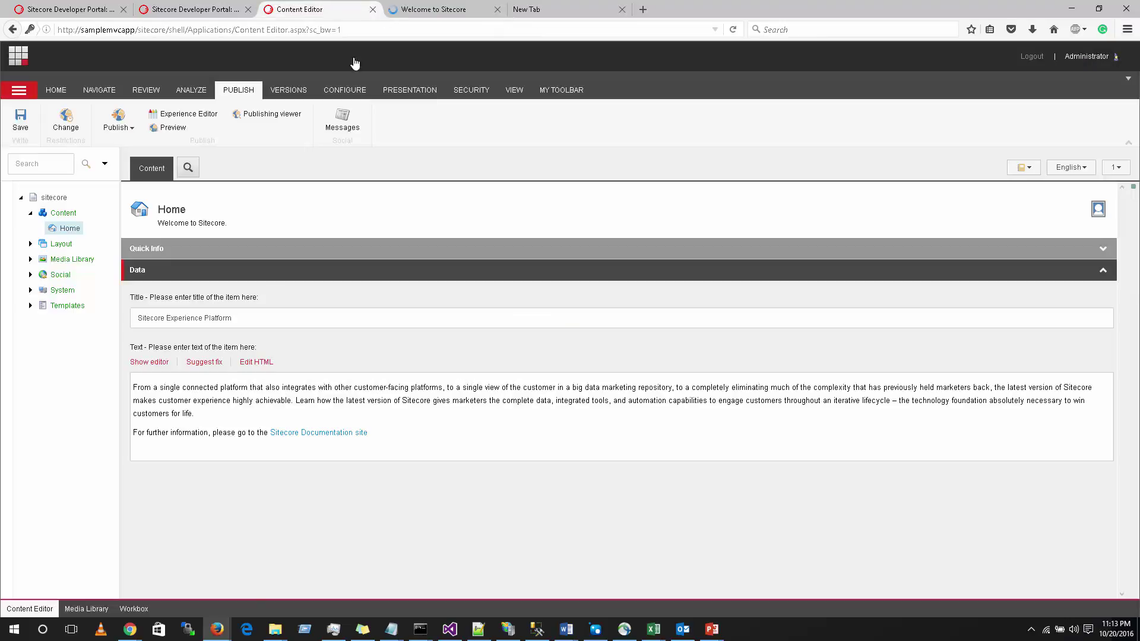
left_click(132, 135)
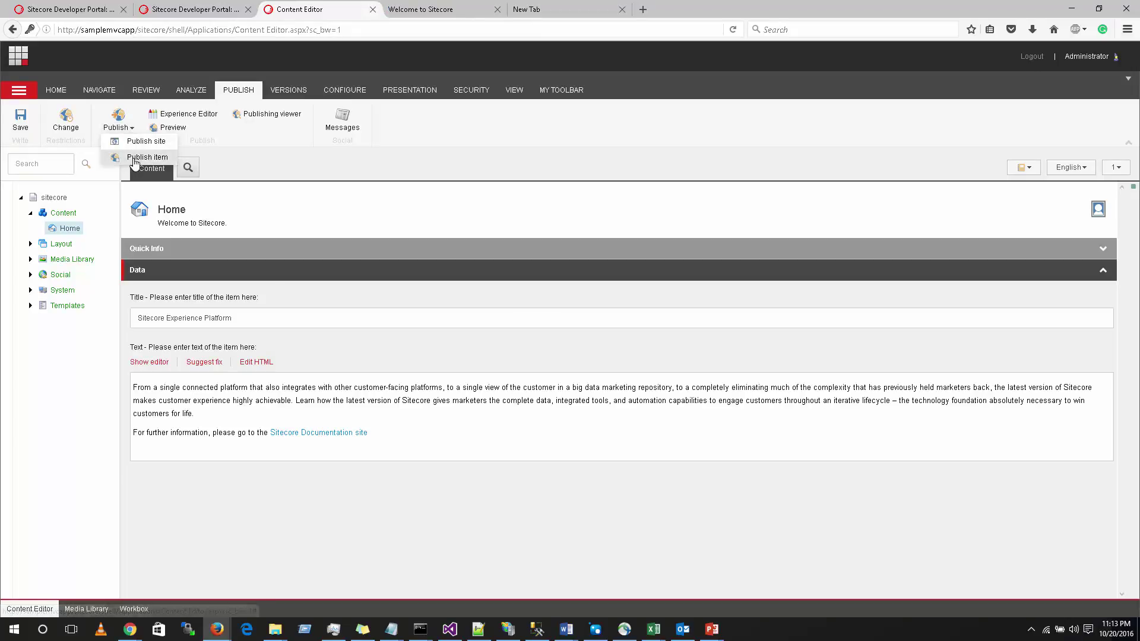
left_click(133, 163)
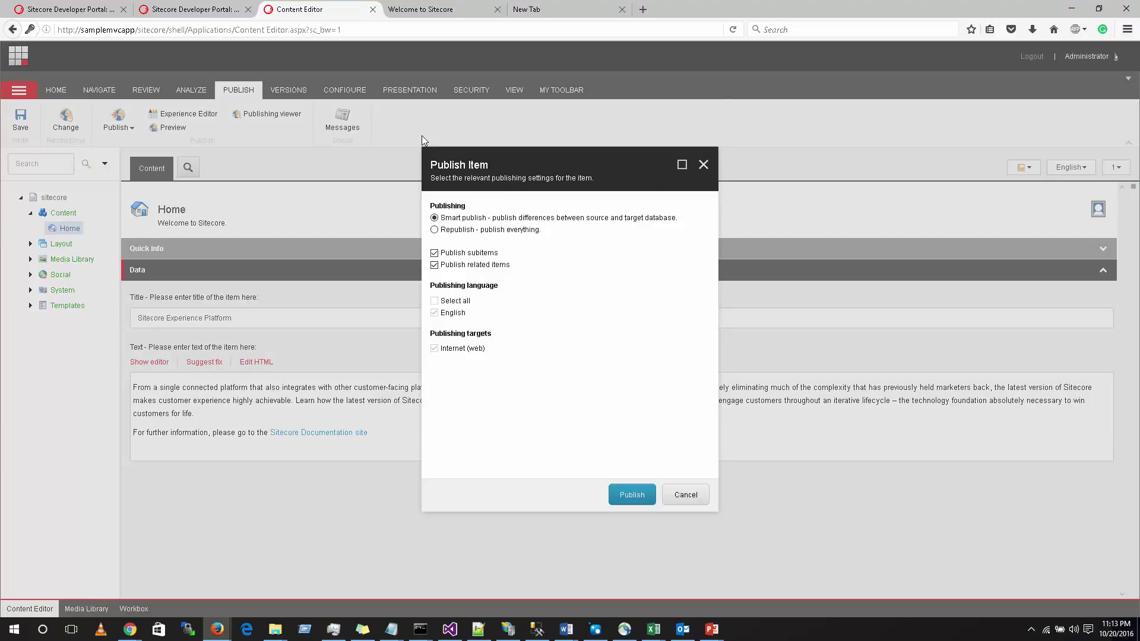
left_click(632, 494)
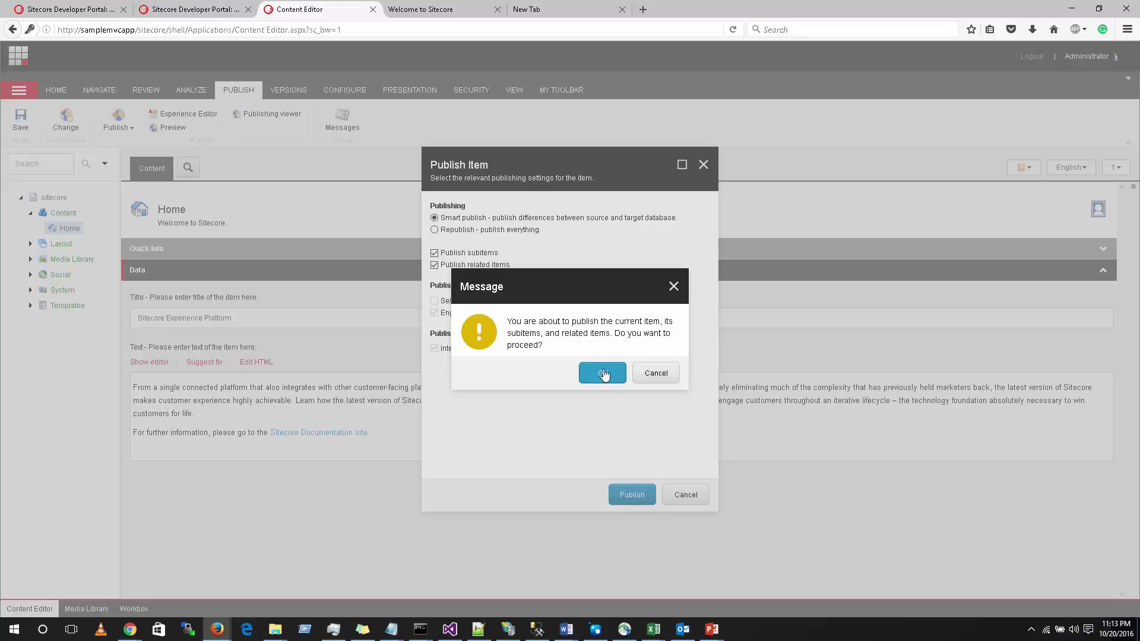
left_click(603, 373)
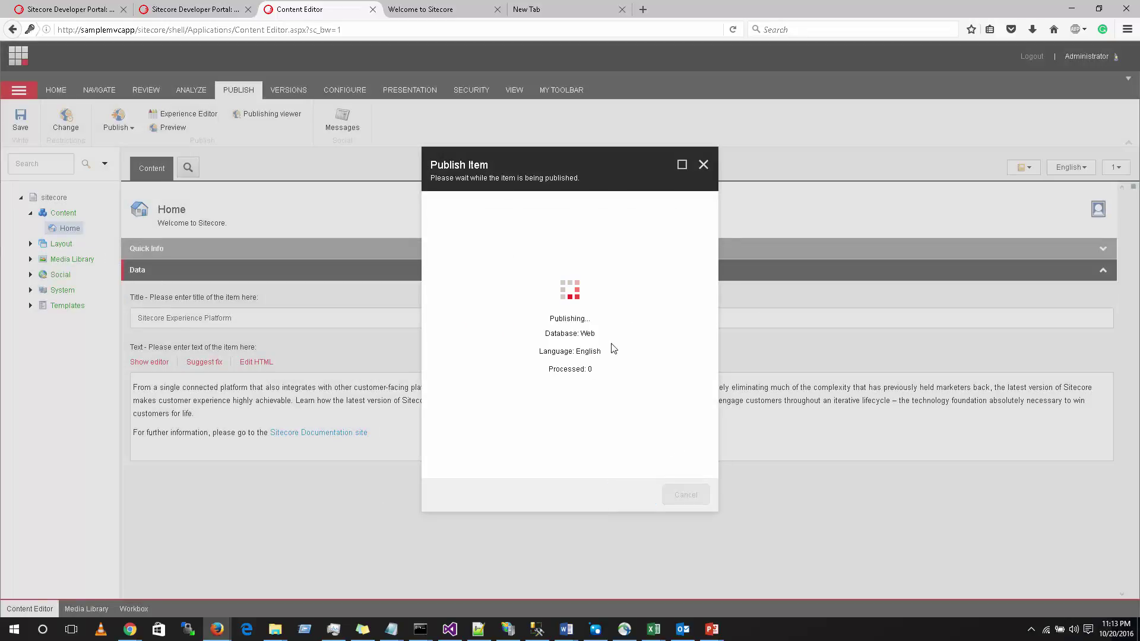
left_click(683, 502)
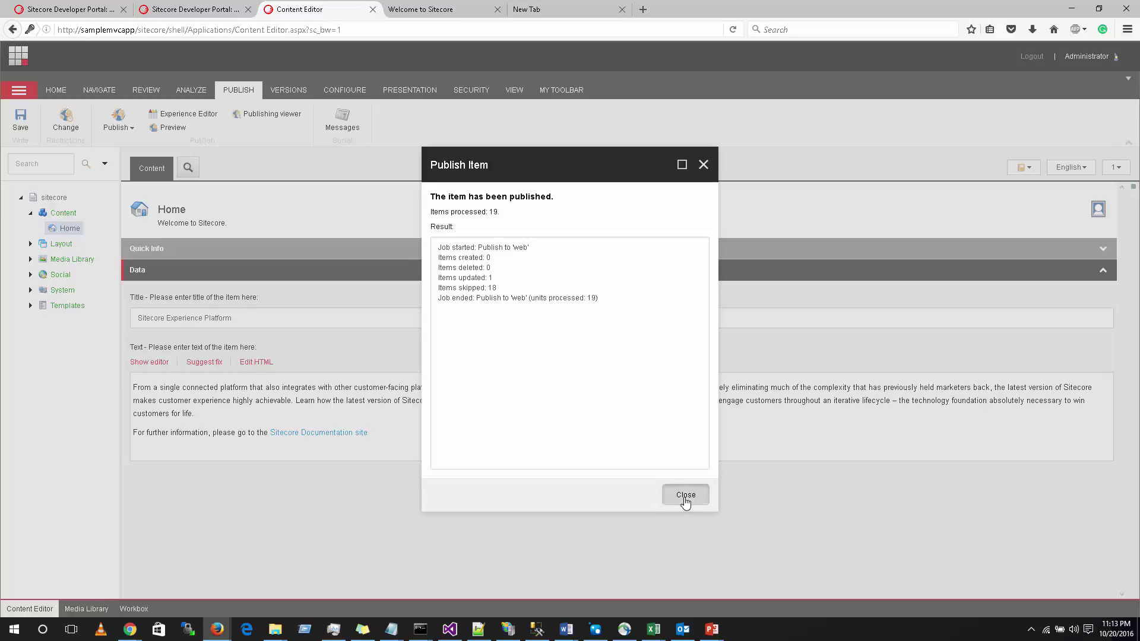
Step: Load samplemvcapp in a Firefox private window and confirm the title shows the added 'Tutorial'
double_click(112, 30)
key("ctrl+c")
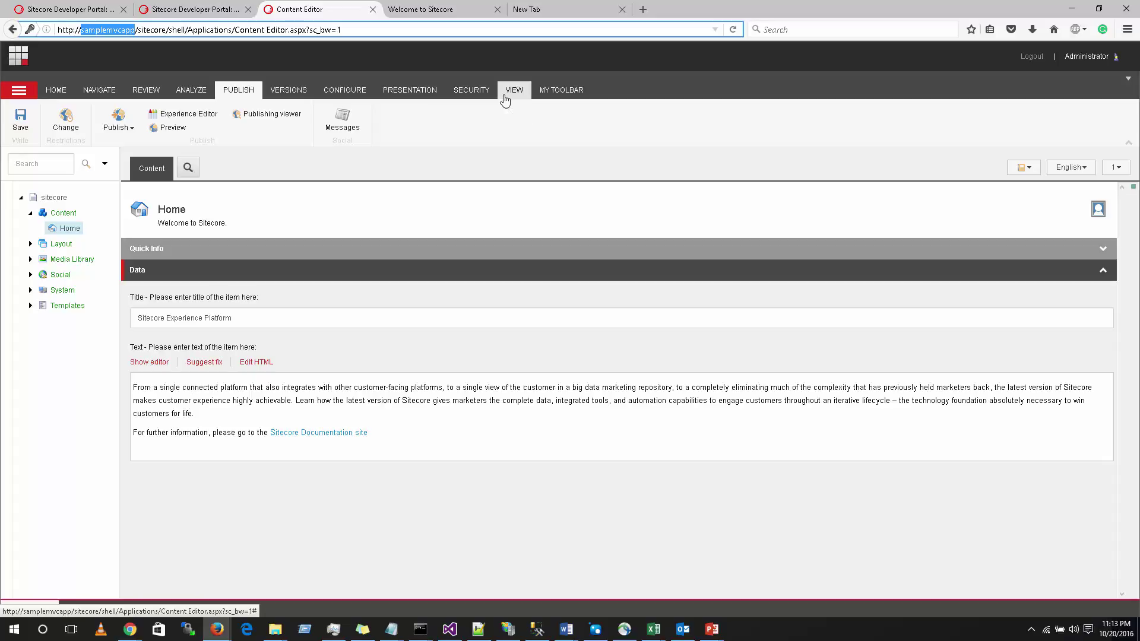
key("ctrl+shift+p")
key("ctrl+v")
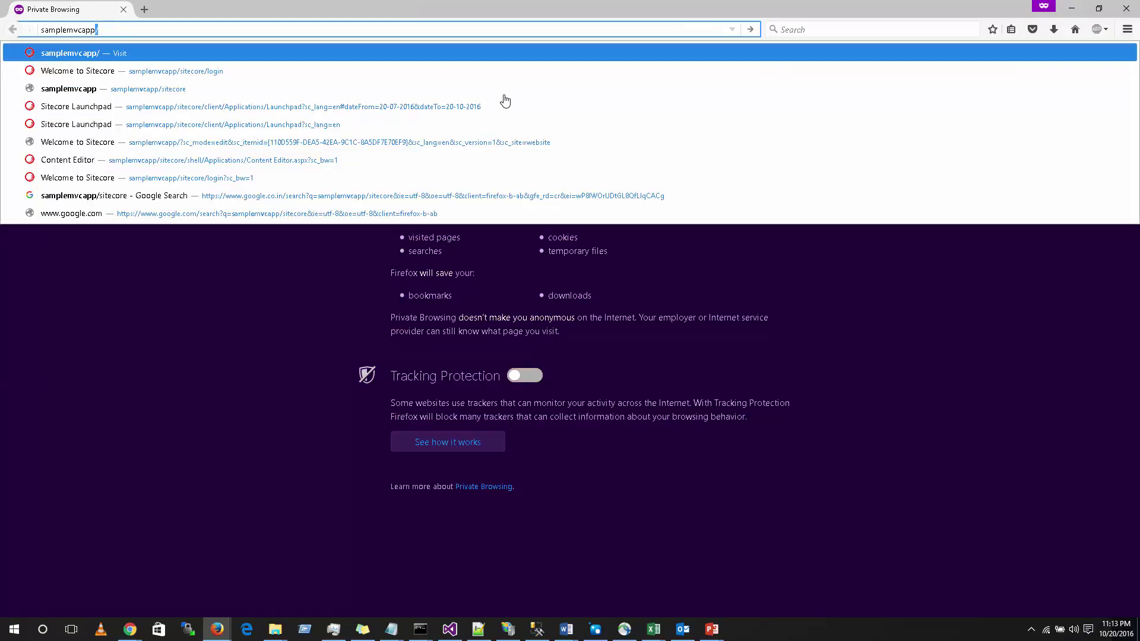
key("Return")
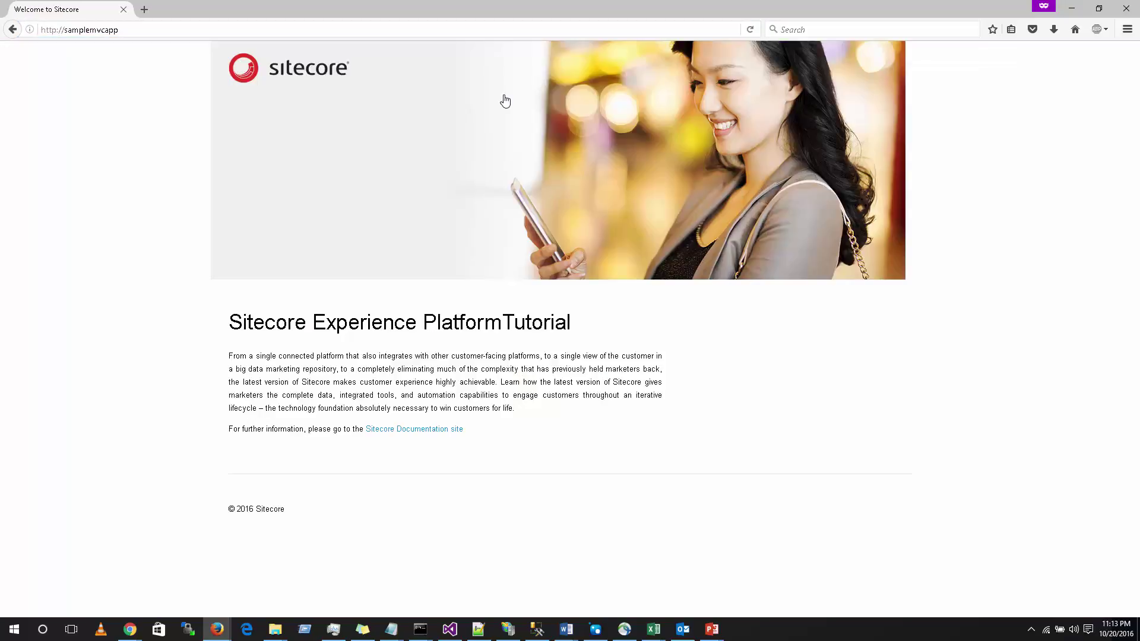
double_click(601, 321)
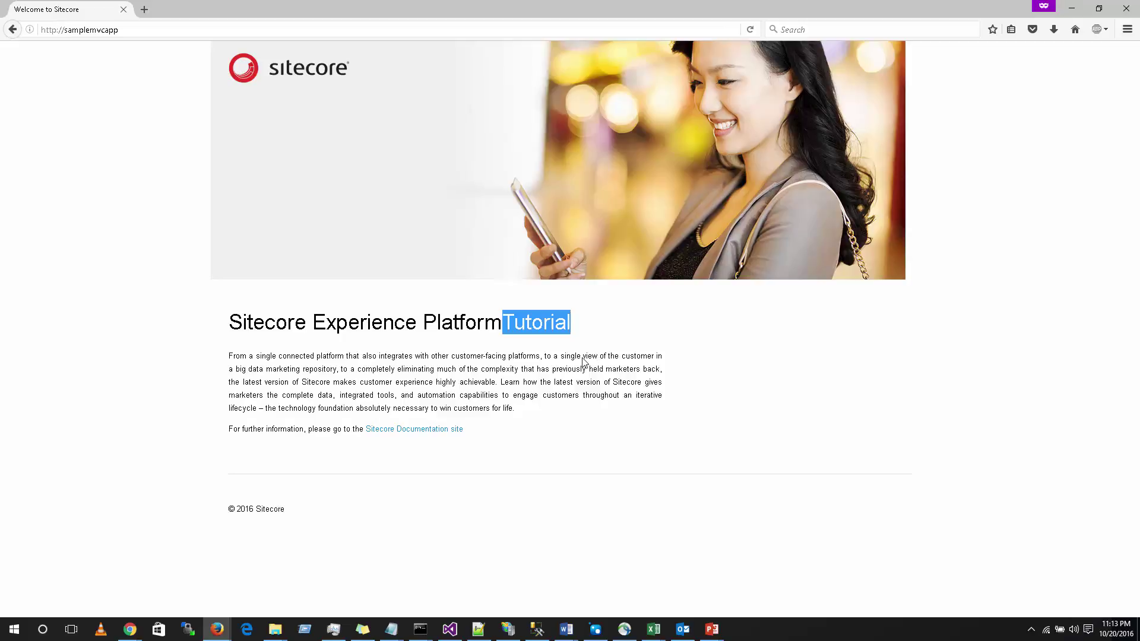